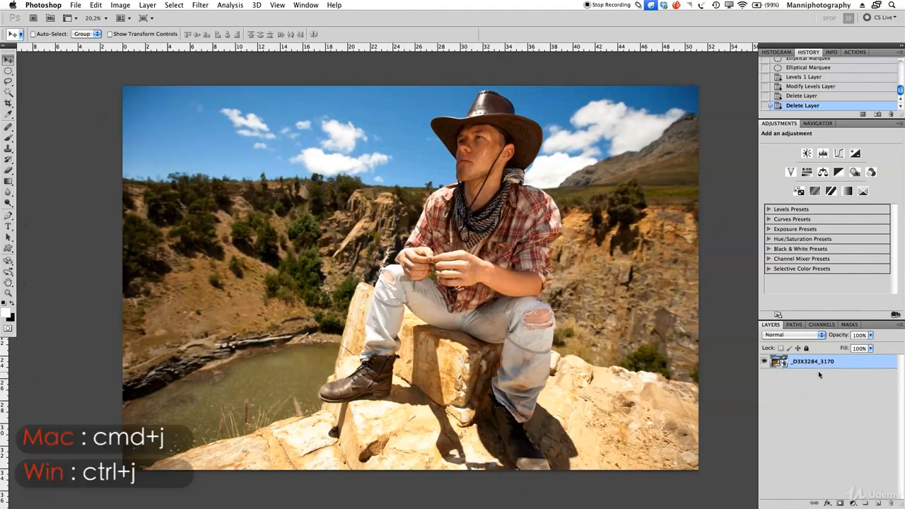
- Duplicate the photo layer and rasterize the copy
{"action": "key", "text": "super+j"}
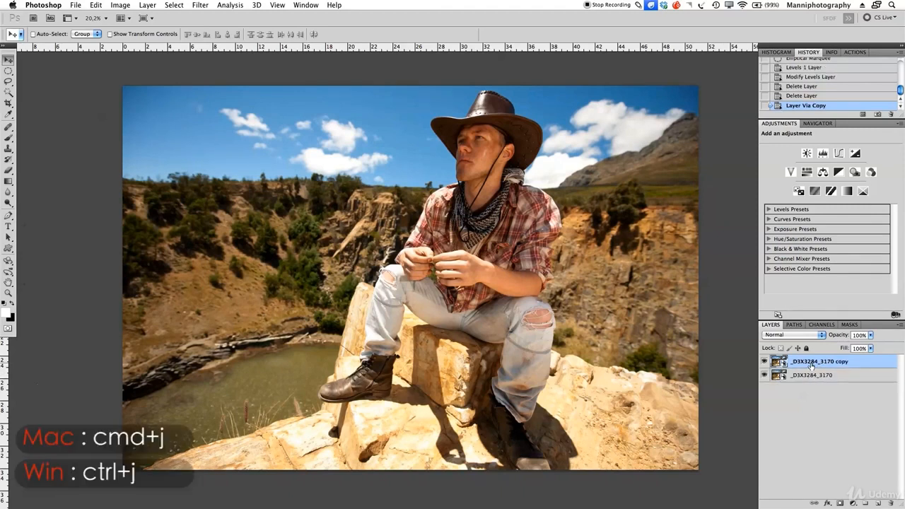
{"action": "right_click", "coordinate": [812, 365]}
{"action": "left_click", "coordinate": [806, 361]}
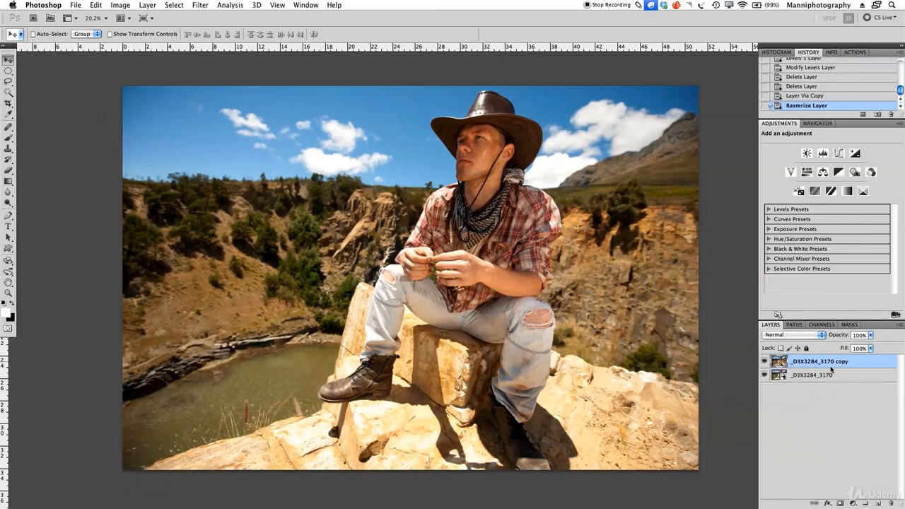
- Rename the rasterized copy layer "retouch"
{"action": "left_click", "coordinate": [863, 374]}
{"action": "left_click", "coordinate": [833, 361]}
{"action": "double_click", "coordinate": [844, 362]}
{"action": "key", "text": "BackSpace"}
{"action": "type", "text": "retouch"}
{"action": "key", "text": "Return"}
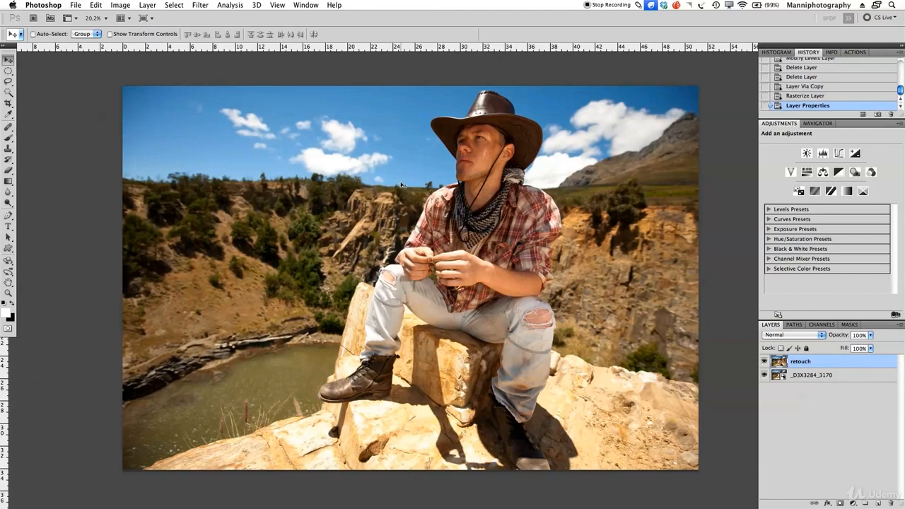
- Draw a large elliptical marquee selection around the seated man and feather it
{"action": "left_click_drag", "start_coordinate": [7, 71], "coordinate": [53, 80]}
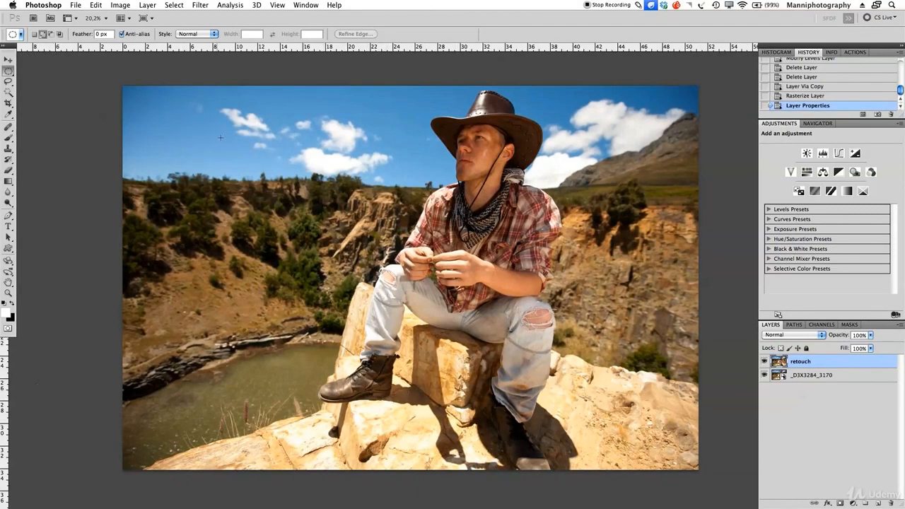
{"action": "left_click_drag", "start_coordinate": [540, 382], "coordinate": [658, 437]}
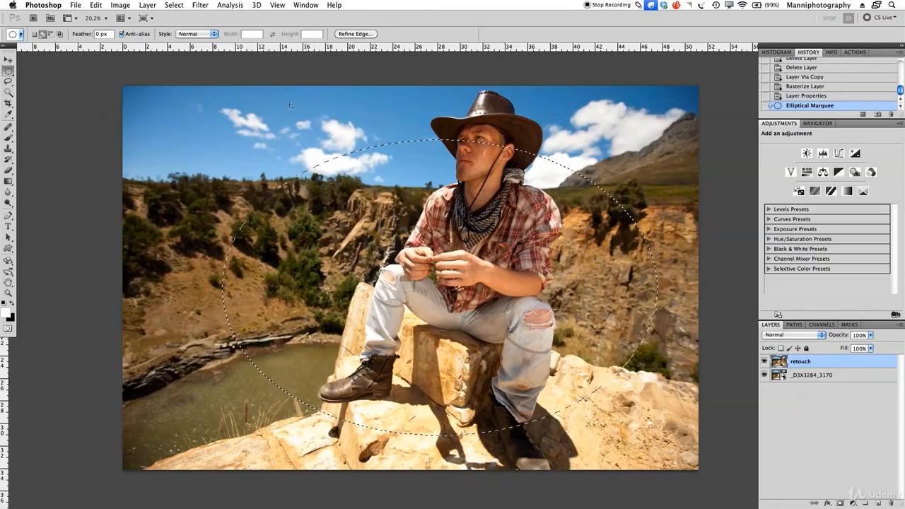
{"action": "left_click", "coordinate": [207, 5]}
{"action": "mouse_move", "coordinate": [177, 5]}
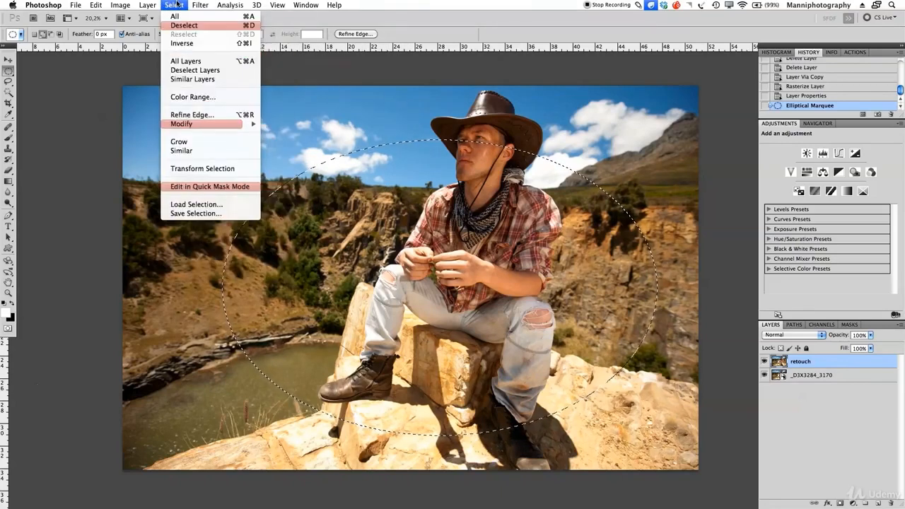
{"action": "mouse_move", "coordinate": [198, 126]}
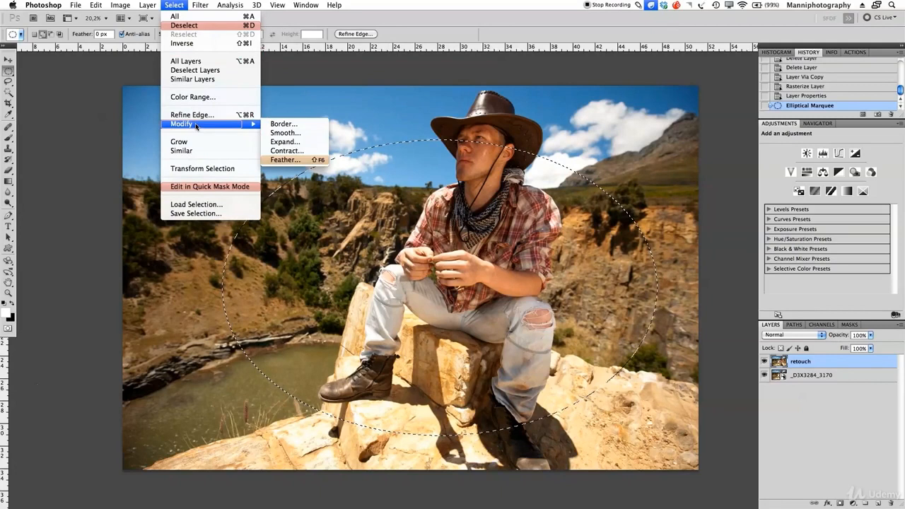
{"action": "left_click", "coordinate": [282, 162]}
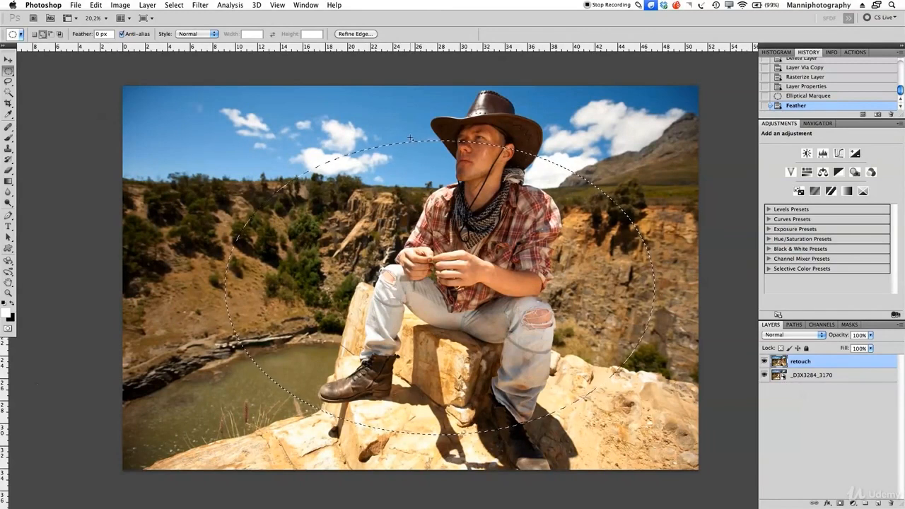
- Feather the elliptical selection once more with a radius of 250 pixels
{"action": "left_click", "coordinate": [230, 5]}
{"action": "mouse_move", "coordinate": [200, 5]}
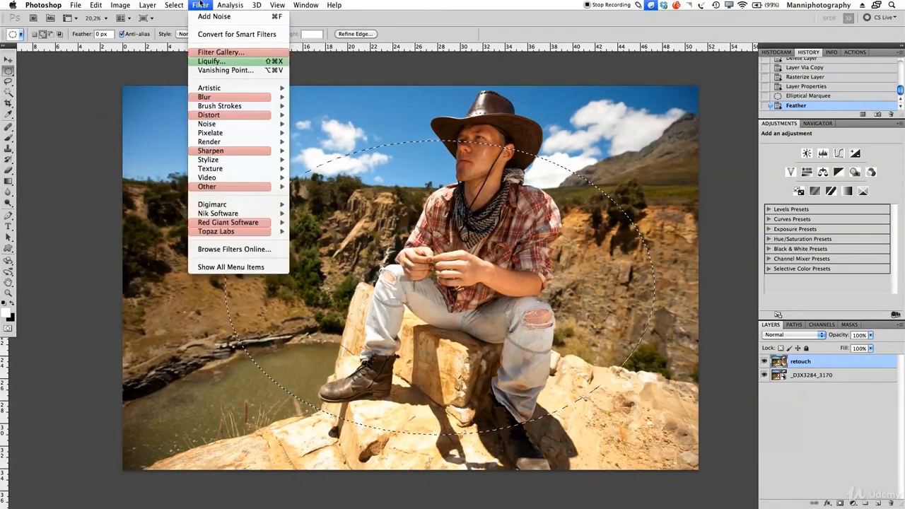
{"action": "mouse_move", "coordinate": [213, 124]}
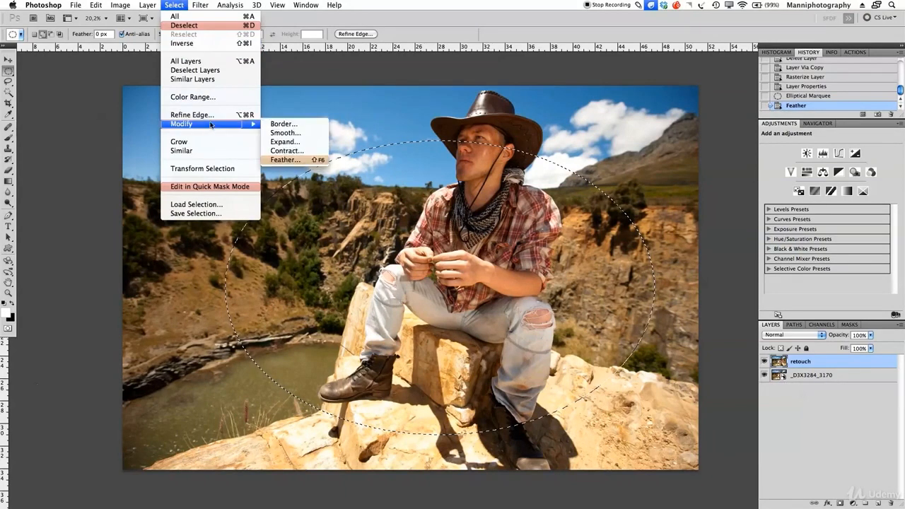
{"action": "left_click", "coordinate": [301, 162]}
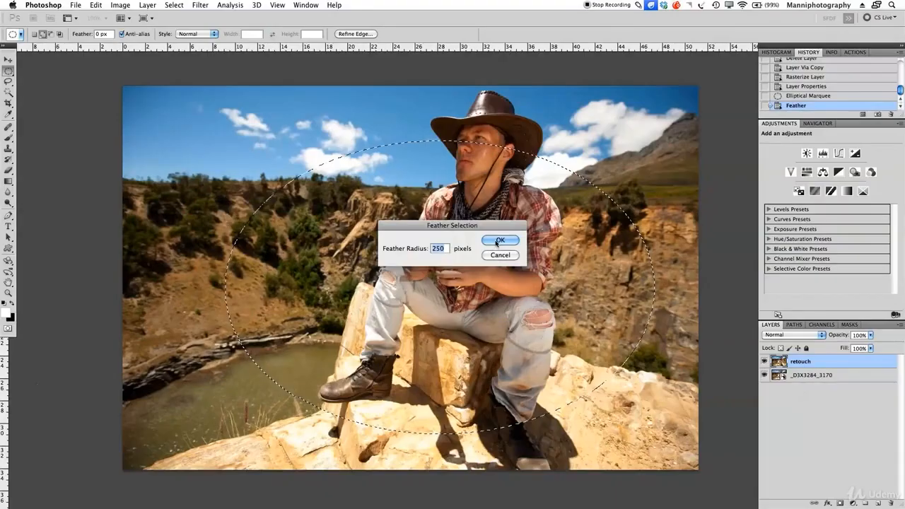
{"action": "left_click", "coordinate": [500, 240]}
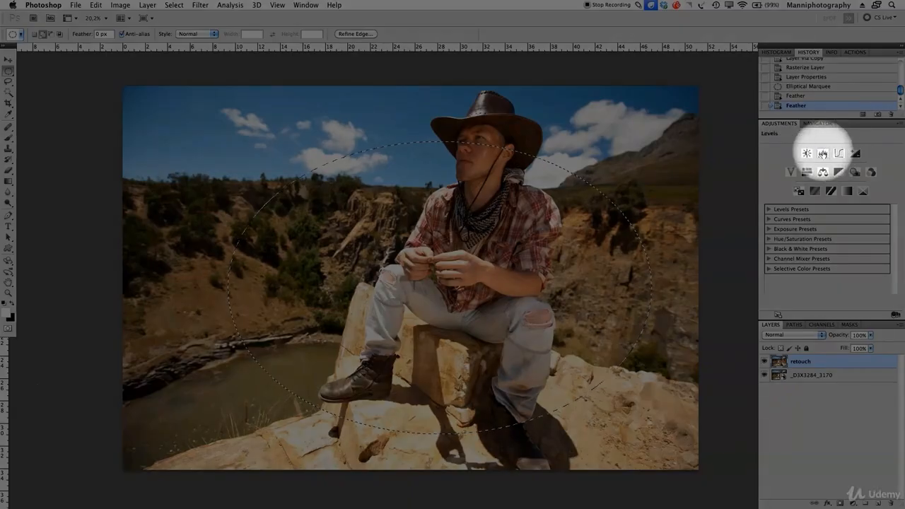
- Add a Levels adjustment layer from the feathered selection and set its midtone value to 1.02
{"action": "left_click", "coordinate": [822, 154]}
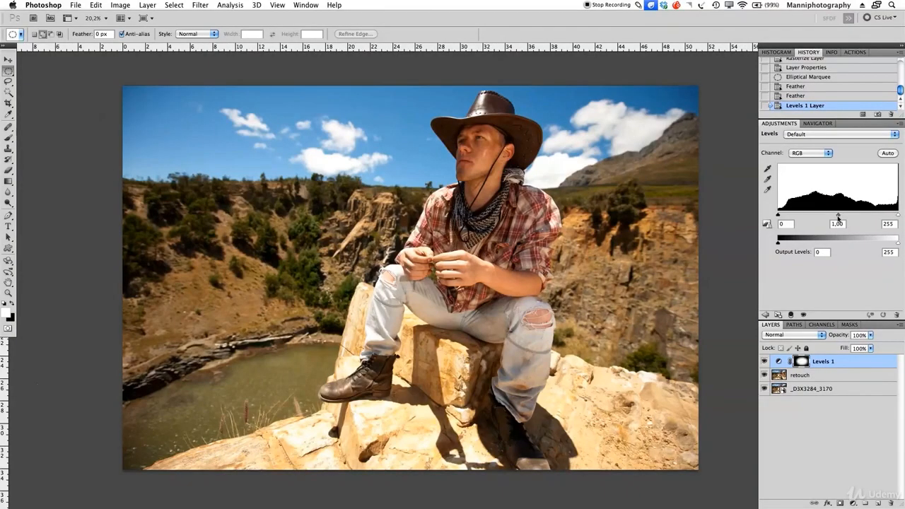
{"action": "mouse_move", "coordinate": [839, 216]}
{"action": "left_mouse_down"}
{"action": "mouse_move", "coordinate": [822, 220]}
{"action": "mouse_move", "coordinate": [864, 222]}
{"action": "mouse_move", "coordinate": [826, 225]}
{"action": "mouse_move", "coordinate": [839, 224]}
{"action": "left_mouse_up"}
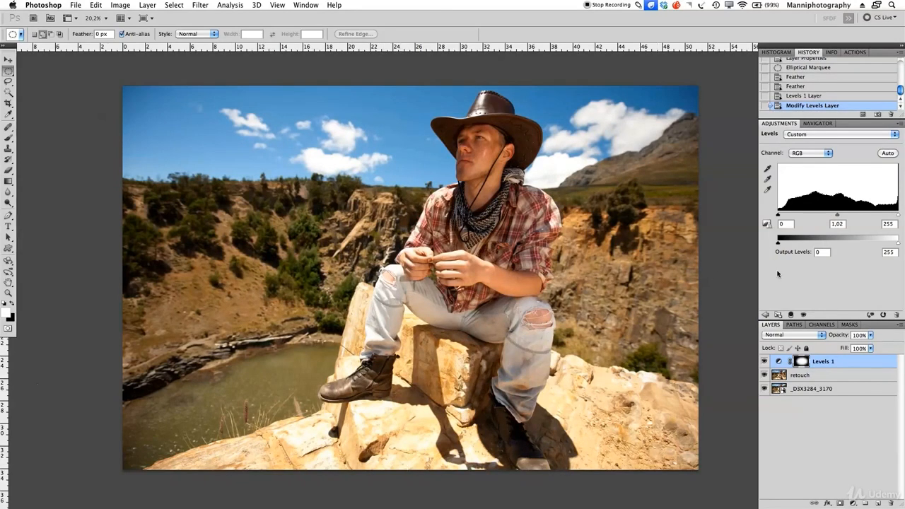
{"action": "double_click", "coordinate": [839, 224]}
{"action": "type", "text": "0"}
- Duplicate the Levels adjustment layer and invert the mask of the copy
{"action": "left_click", "coordinate": [852, 366]}
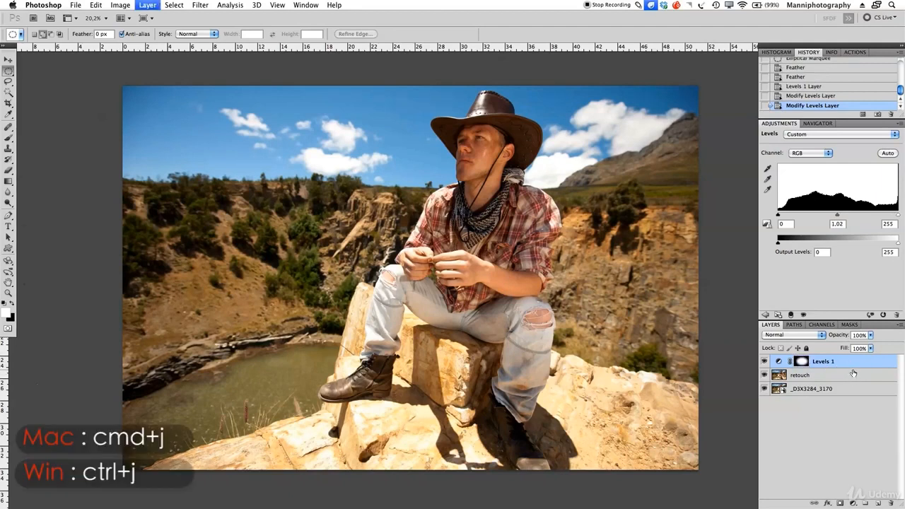
{"action": "key", "text": "super+j"}
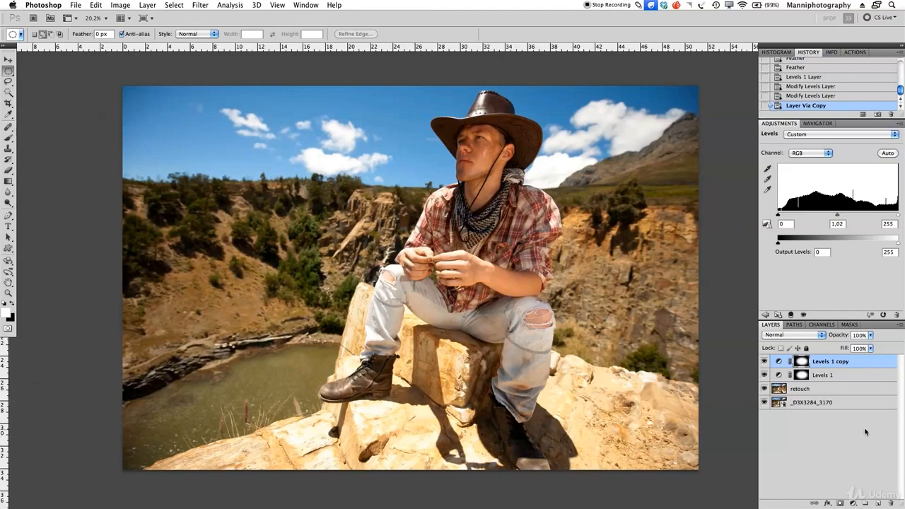
{"action": "key", "text": "super+i"}
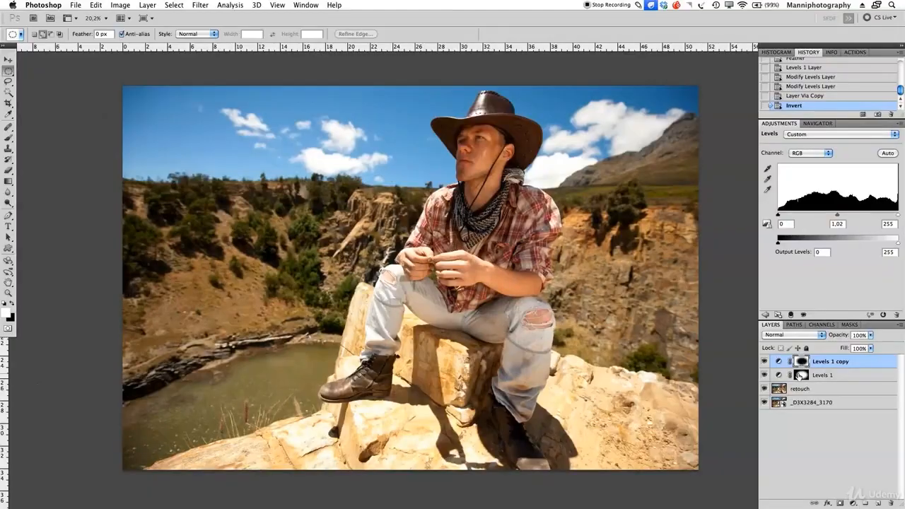
- Hide the original Levels layer and darken the edges by setting the copy's midtone value to 0.52
{"action": "left_click", "coordinate": [764, 374]}
{"action": "left_click", "coordinate": [866, 374]}
{"action": "left_click", "coordinate": [860, 365]}
{"action": "left_click_drag", "start_coordinate": [840, 215], "coordinate": [861, 219]}
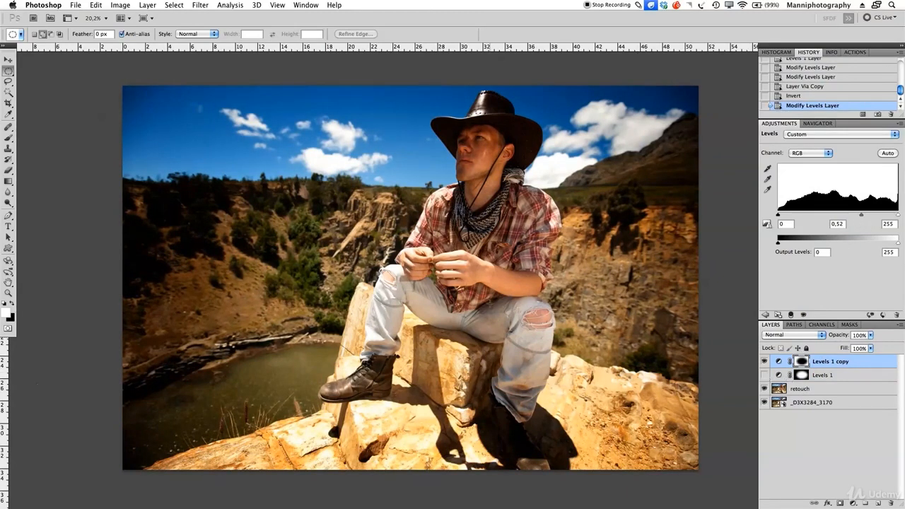
- Show the Levels 1 layer again and raise its midtone value to 1.06
{"action": "left_click", "coordinate": [763, 376]}
{"action": "left_click", "coordinate": [814, 373]}
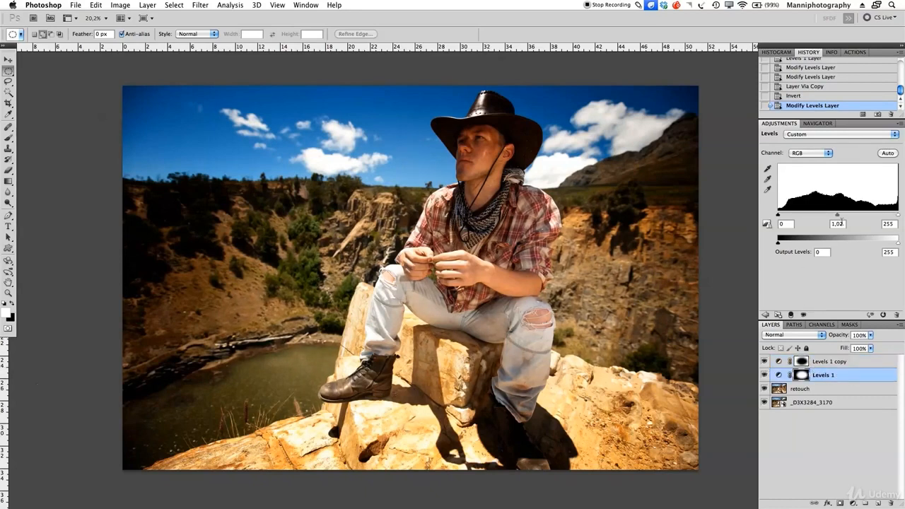
{"action": "mouse_move", "coordinate": [836, 217]}
{"action": "left_mouse_down"}
{"action": "mouse_move", "coordinate": [825, 217]}
{"action": "mouse_move", "coordinate": [836, 217]}
{"action": "left_mouse_up"}
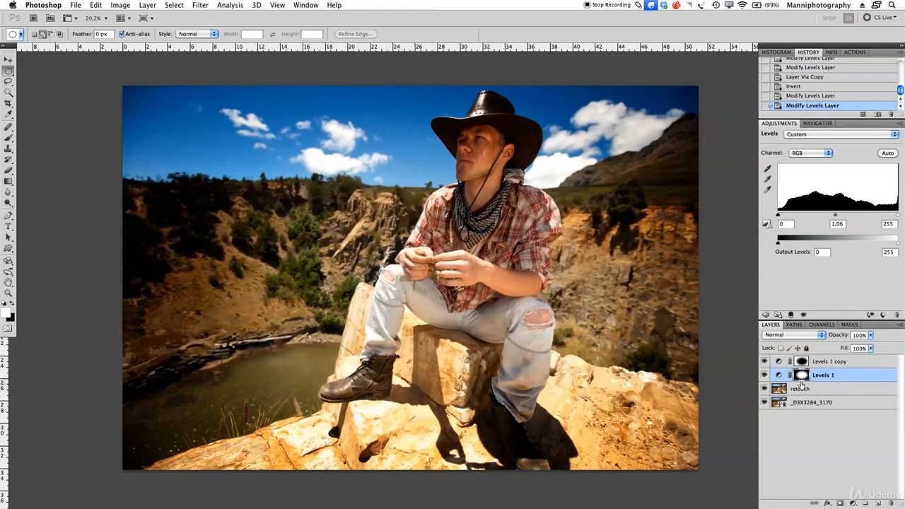
- Target the mask of the Levels 1 copy layer with the Brush tool
{"action": "left_click", "coordinate": [846, 363]}
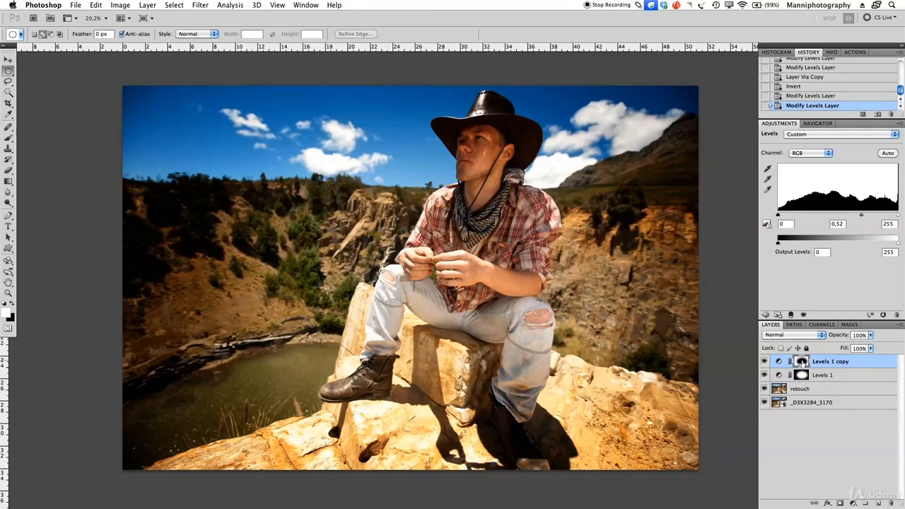
{"action": "key", "text": "b"}
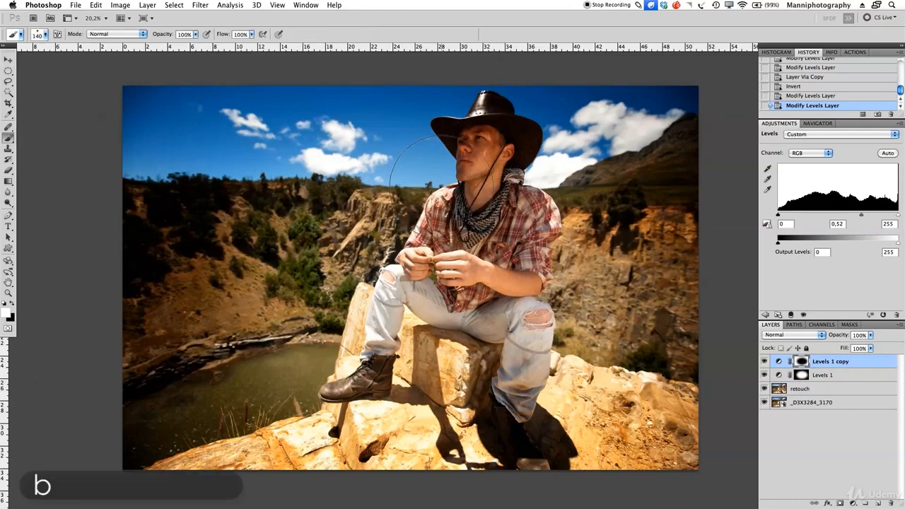
- Try painting white strokes on the Levels 1 copy mask over the background hillside, undoing each attempt
{"action": "mouse_move", "coordinate": [217, 278]}
{"action": "left_mouse_down"}
{"action": "mouse_move", "coordinate": [246, 295]}
{"action": "mouse_move", "coordinate": [244, 257]}
{"action": "mouse_move", "coordinate": [269, 248]}
{"action": "mouse_move", "coordinate": [336, 267]}
{"action": "mouse_move", "coordinate": [348, 239]}
{"action": "mouse_move", "coordinate": [542, 263]}
{"action": "left_mouse_up"}
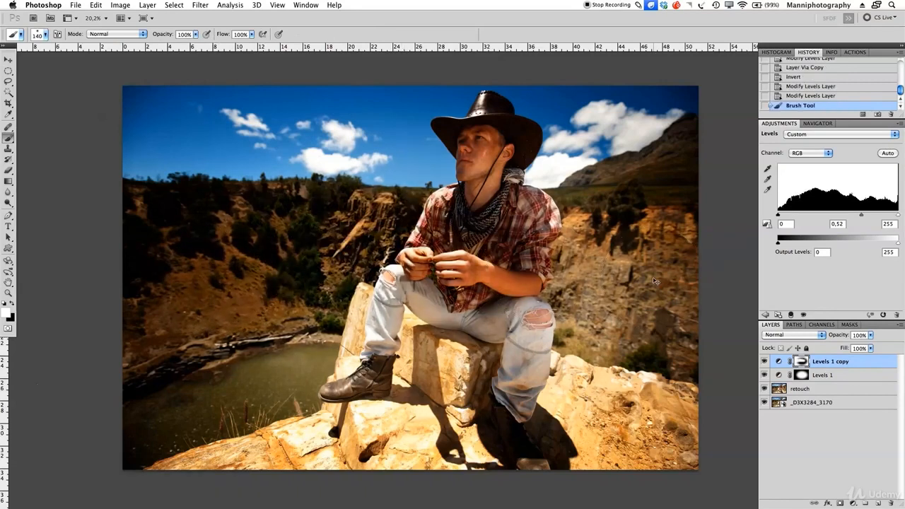
{"action": "key", "text": "super+z"}
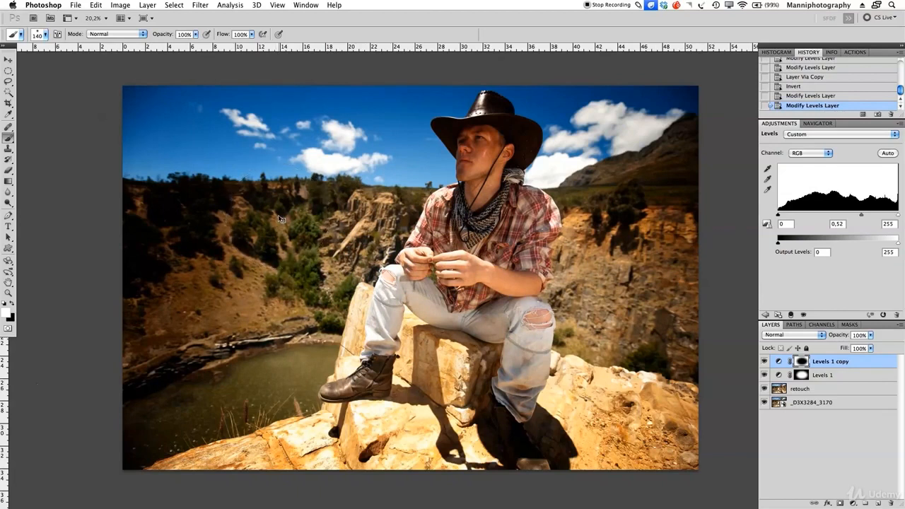
{"action": "mouse_move", "coordinate": [278, 230]}
{"action": "left_mouse_down"}
{"action": "mouse_move", "coordinate": [321, 235]}
{"action": "mouse_move", "coordinate": [310, 157]}
{"action": "mouse_move", "coordinate": [319, 431]}
{"action": "mouse_move", "coordinate": [319, 400]}
{"action": "mouse_move", "coordinate": [309, 485]}
{"action": "left_mouse_up"}
{"action": "mouse_move", "coordinate": [309, 242]}
{"action": "left_mouse_down"}
{"action": "mouse_move", "coordinate": [310, 330]}
{"action": "mouse_move", "coordinate": [310, 289]}
{"action": "left_mouse_up"}
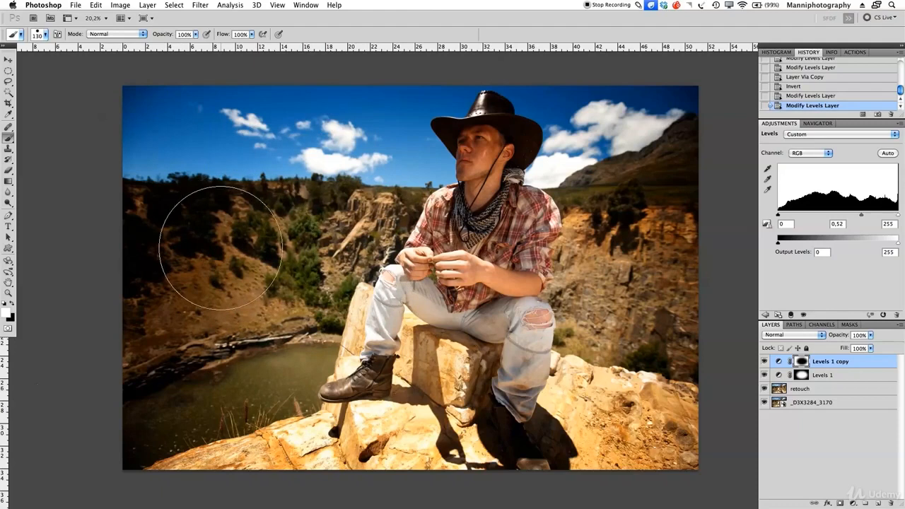
{"action": "left_click_drag", "start_coordinate": [264, 253], "coordinate": [255, 330]}
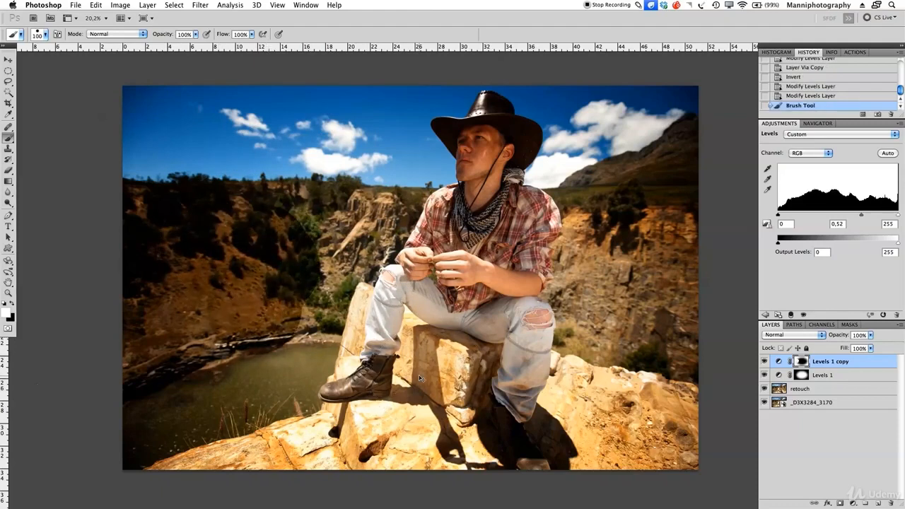
{"action": "key", "text": "super+z"}
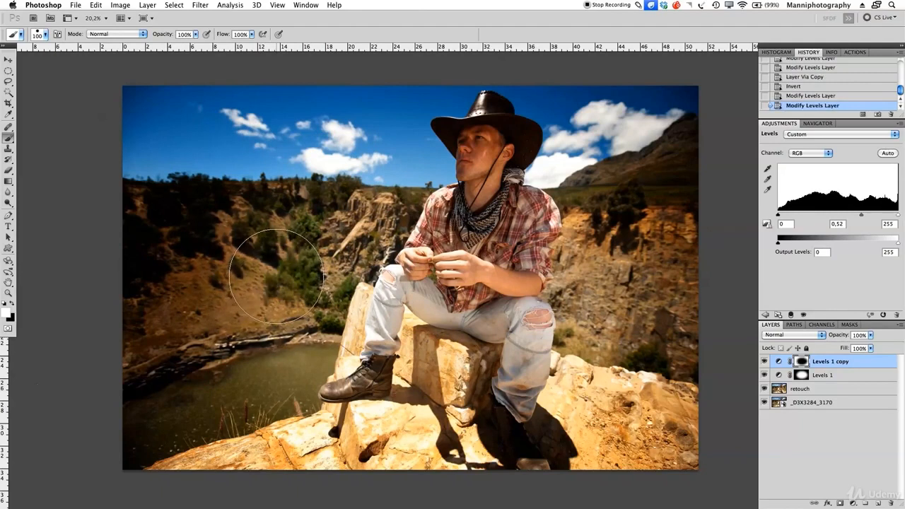
{"action": "mouse_move", "coordinate": [258, 245]}
{"action": "left_mouse_down"}
{"action": "mouse_move", "coordinate": [311, 246]}
{"action": "mouse_move", "coordinate": [281, 219]}
{"action": "mouse_move", "coordinate": [288, 3]}
{"action": "left_mouse_up"}
{"action": "mouse_move", "coordinate": [293, 282]}
{"action": "left_mouse_down"}
{"action": "mouse_move", "coordinate": [291, 265]}
{"action": "mouse_move", "coordinate": [250, 276]}
{"action": "mouse_move", "coordinate": [285, 280]}
{"action": "left_mouse_up"}
{"action": "key", "text": "bracketleft"}
{"action": "key", "text": "bracketleft"}
{"action": "key", "text": "bracketleft"}
{"action": "key", "text": "bracketleft"}
{"action": "key", "text": "super+z"}
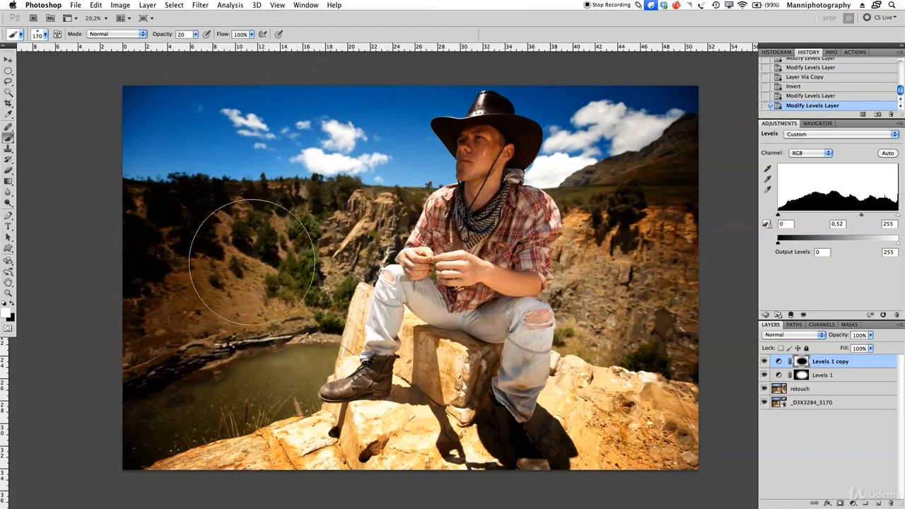
- Paint white at 20% opacity on the Levels 1 copy mask to darken the hillside between the shrubs and the man
{"action": "mouse_move", "coordinate": [252, 261]}
{"action": "left_mouse_down"}
{"action": "mouse_move", "coordinate": [249, 228]}
{"action": "mouse_move", "coordinate": [276, 308]}
{"action": "mouse_move", "coordinate": [324, 231]}
{"action": "left_mouse_up"}
{"action": "key", "text": "bracketleft"}
{"action": "key", "text": "bracketleft"}
{"action": "key", "text": "bracketleft"}
{"action": "key", "text": "bracketleft"}
{"action": "key", "text": "bracketleft"}
{"action": "mouse_move", "coordinate": [285, 306]}
{"action": "left_mouse_down"}
{"action": "mouse_move", "coordinate": [319, 306]}
{"action": "mouse_move", "coordinate": [329, 229]}
{"action": "left_mouse_up"}
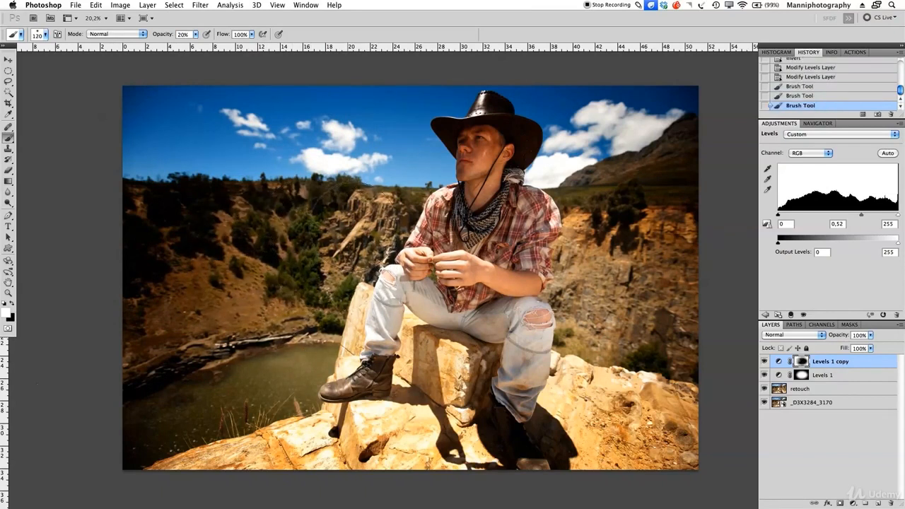
{"action": "key", "text": "bracketleft"}
{"action": "mouse_move", "coordinate": [343, 265]}
{"action": "left_mouse_down"}
{"action": "mouse_move", "coordinate": [379, 226]}
{"action": "mouse_move", "coordinate": [294, 309]}
{"action": "left_mouse_up"}
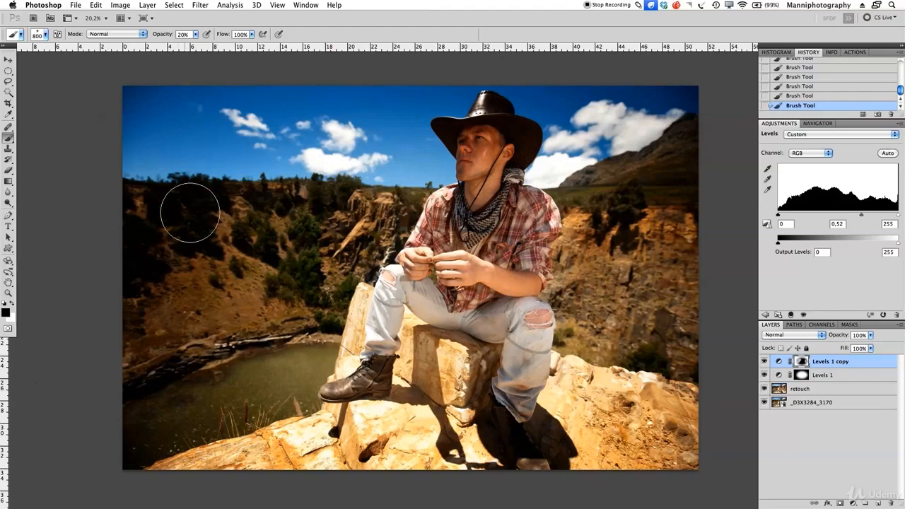
- Paint black at 20% opacity with an 800-size brush on the mask to lighten the photo's left edge and lower-left water
{"action": "left_click_drag", "start_coordinate": [151, 215], "coordinate": [128, 346]}
{"action": "mouse_move", "coordinate": [163, 198]}
{"action": "left_mouse_down"}
{"action": "mouse_move", "coordinate": [137, 265]}
{"action": "mouse_move", "coordinate": [188, 223]}
{"action": "mouse_move", "coordinate": [161, 313]}
{"action": "mouse_move", "coordinate": [219, 230]}
{"action": "mouse_move", "coordinate": [218, 208]}
{"action": "mouse_move", "coordinate": [177, 348]}
{"action": "mouse_move", "coordinate": [196, 224]}
{"action": "mouse_move", "coordinate": [184, 199]}
{"action": "mouse_move", "coordinate": [154, 218]}
{"action": "mouse_move", "coordinate": [151, 306]}
{"action": "mouse_move", "coordinate": [177, 240]}
{"action": "mouse_move", "coordinate": [177, 219]}
{"action": "mouse_move", "coordinate": [152, 268]}
{"action": "mouse_move", "coordinate": [169, 217]}
{"action": "mouse_move", "coordinate": [142, 347]}
{"action": "mouse_move", "coordinate": [228, 218]}
{"action": "mouse_move", "coordinate": [209, 323]}
{"action": "mouse_move", "coordinate": [244, 316]}
{"action": "mouse_move", "coordinate": [112, 445]}
{"action": "mouse_move", "coordinate": [174, 427]}
{"action": "mouse_move", "coordinate": [116, 455]}
{"action": "mouse_move", "coordinate": [139, 437]}
{"action": "left_mouse_up"}
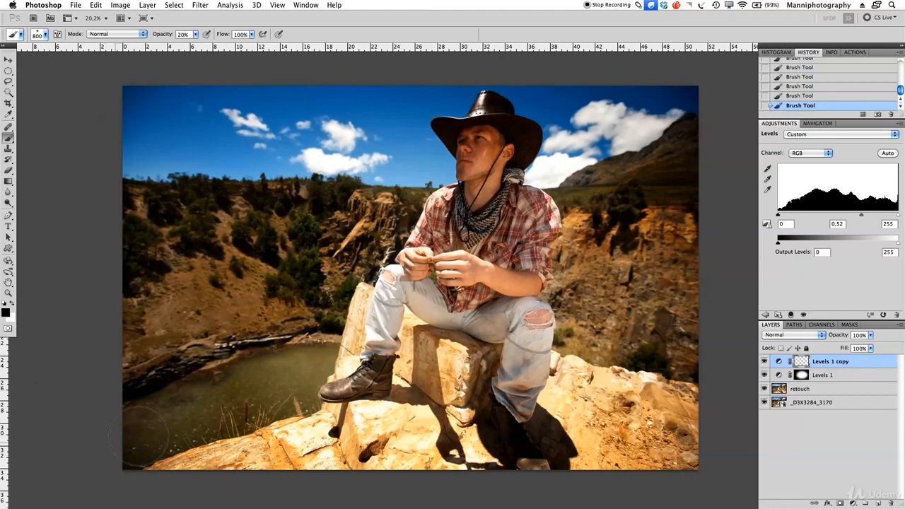
{"action": "mouse_move", "coordinate": [68, 468]}
{"action": "left_mouse_down"}
{"action": "mouse_move", "coordinate": [254, 393]}
{"action": "mouse_move", "coordinate": [24, 506]}
{"action": "mouse_move", "coordinate": [159, 426]}
{"action": "mouse_move", "coordinate": [97, 467]}
{"action": "left_mouse_up"}
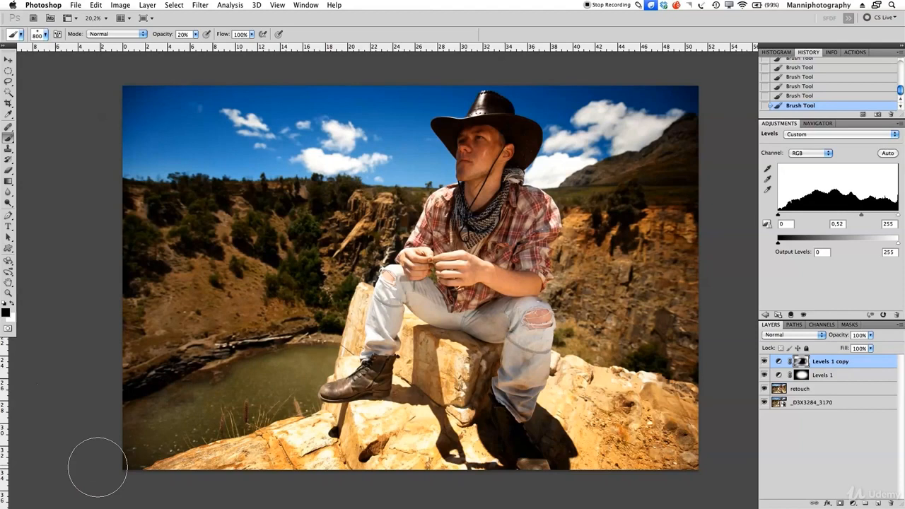
{"action": "left_click_drag", "start_coordinate": [97, 468], "coordinate": [418, 421]}
- Paint white at 20% opacity on the Levels 1 copy mask to darken the foreground rocks beneath and beside the man
{"action": "key", "text": "x"}
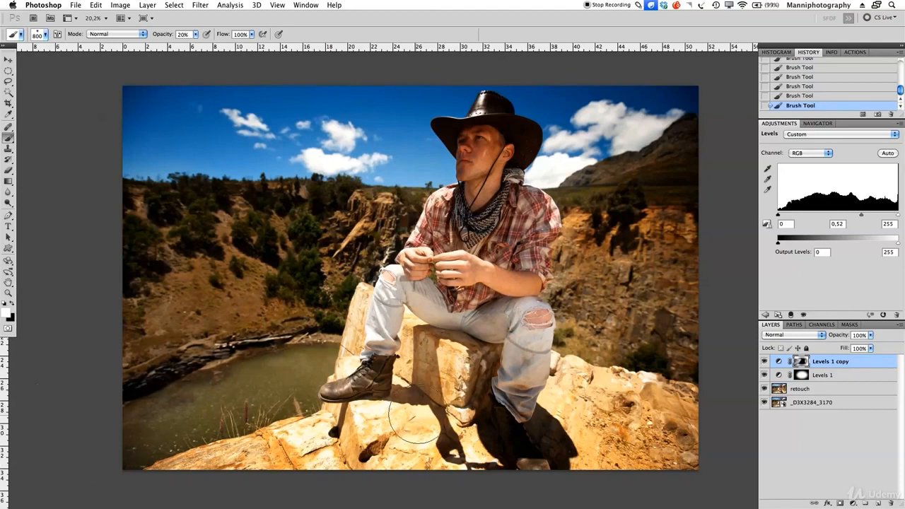
{"action": "mouse_move", "coordinate": [415, 417]}
{"action": "left_mouse_down"}
{"action": "mouse_move", "coordinate": [369, 438]}
{"action": "mouse_move", "coordinate": [436, 377]}
{"action": "left_mouse_up"}
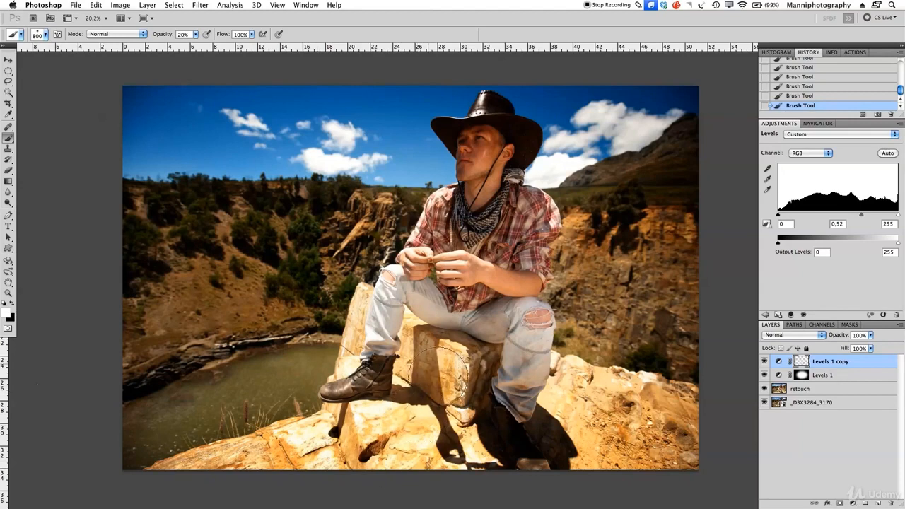
{"action": "mouse_move", "coordinate": [466, 409]}
{"action": "left_mouse_down"}
{"action": "mouse_move", "coordinate": [573, 388]}
{"action": "mouse_move", "coordinate": [617, 457]}
{"action": "left_mouse_up"}
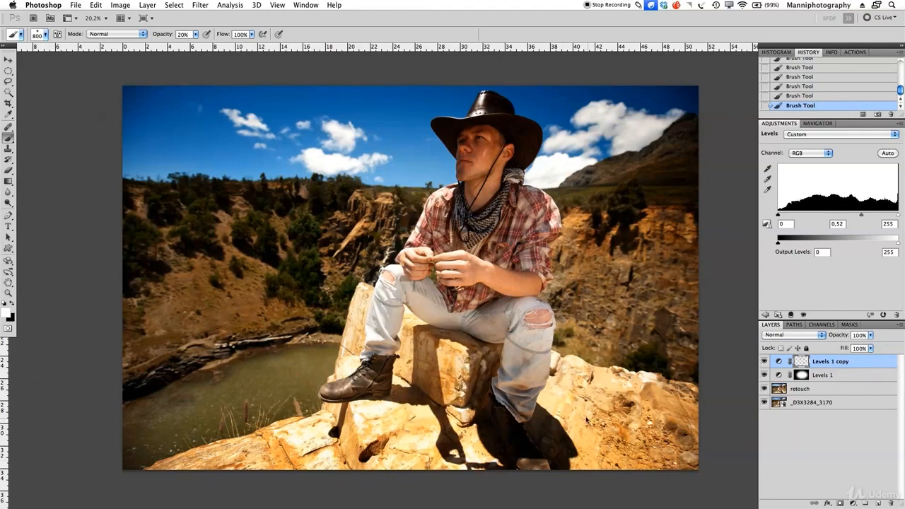
{"action": "left_click_drag", "start_coordinate": [664, 407], "coordinate": [580, 371]}
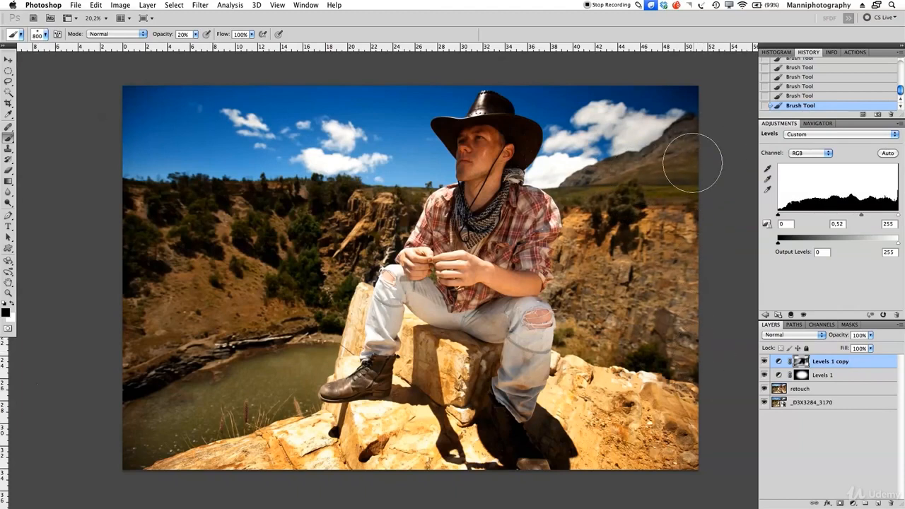
- Paint white at 20% opacity across the sky and horizon left of the man, and compare the photo without the Levels 1 copy layer
{"action": "key", "text": "x"}
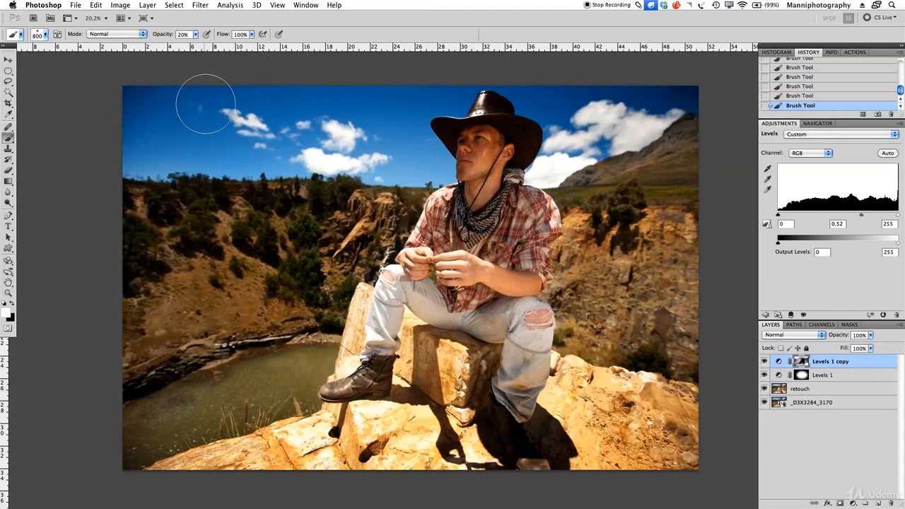
{"action": "mouse_move", "coordinate": [267, 133]}
{"action": "left_mouse_down"}
{"action": "mouse_move", "coordinate": [292, 126]}
{"action": "mouse_move", "coordinate": [388, 142]}
{"action": "left_mouse_up"}
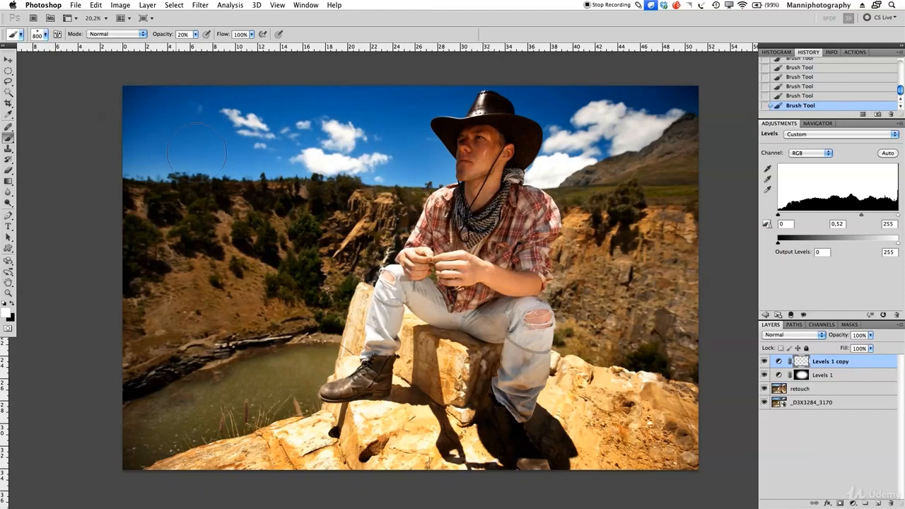
{"action": "left_click_drag", "start_coordinate": [118, 152], "coordinate": [423, 170]}
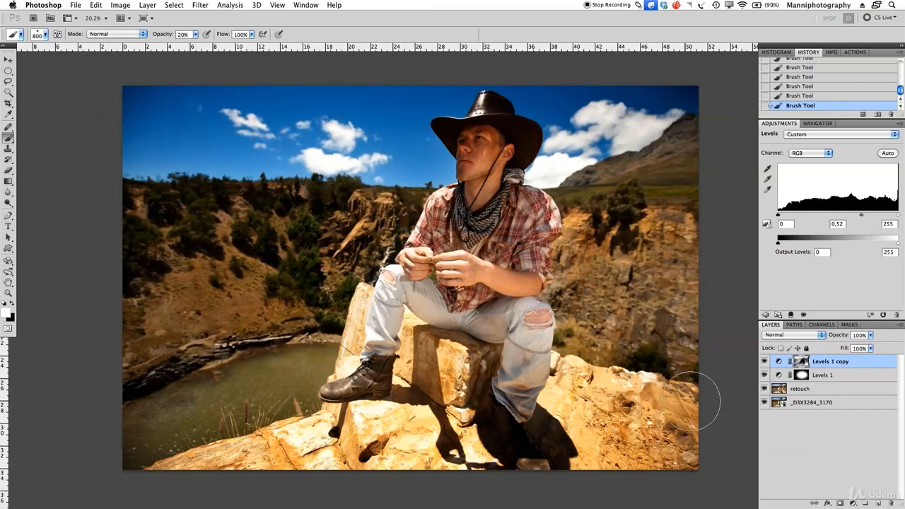
{"action": "left_click", "coordinate": [765, 362]}
{"action": "left_click", "coordinate": [765, 362]}
{"action": "left_click", "coordinate": [764, 362]}
{"action": "left_click", "coordinate": [764, 362]}
- Paint black at 100% opacity with smaller brushes on the Levels 1 copy mask to lighten the man's face and hat
{"action": "key", "text": "bracketleft"}
{"action": "key", "text": "x"}
{"action": "key", "text": "0"}
{"action": "key", "text": "0"}
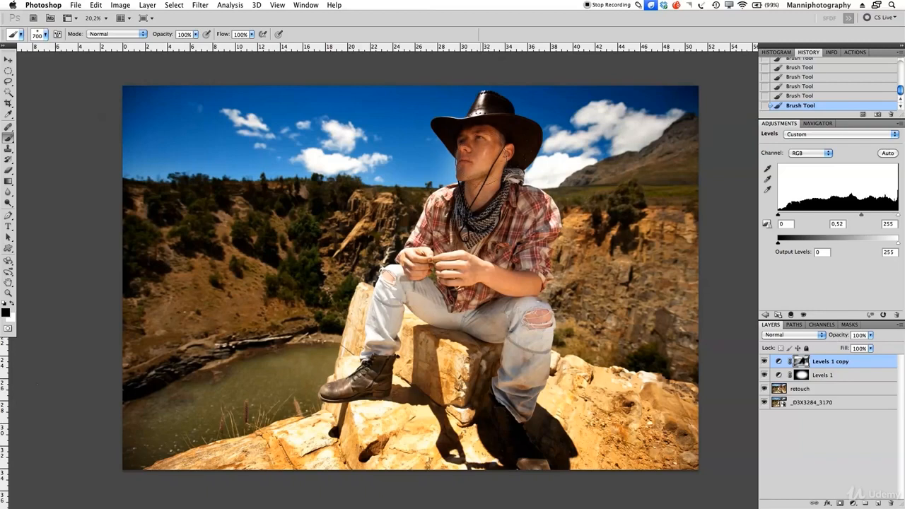
{"action": "left_click_drag", "start_coordinate": [469, 156], "coordinate": [487, 134]}
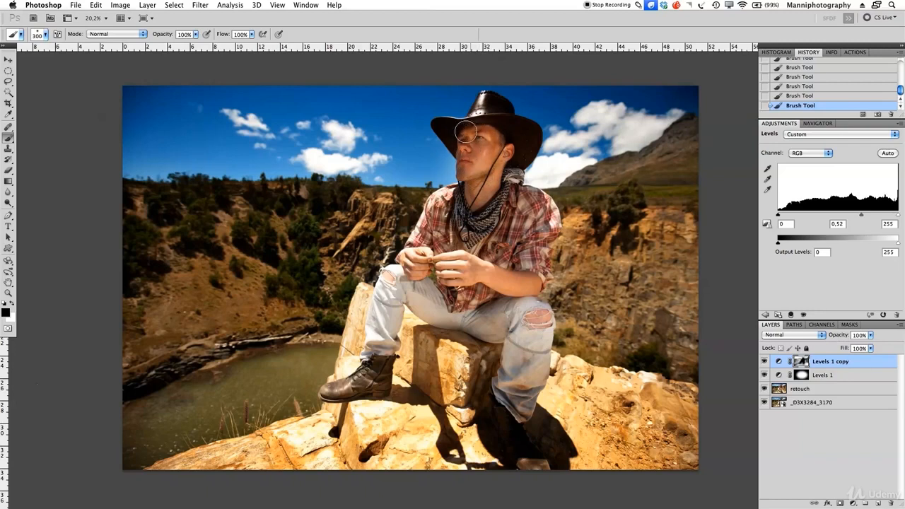
{"action": "key", "text": "bracketleft"}
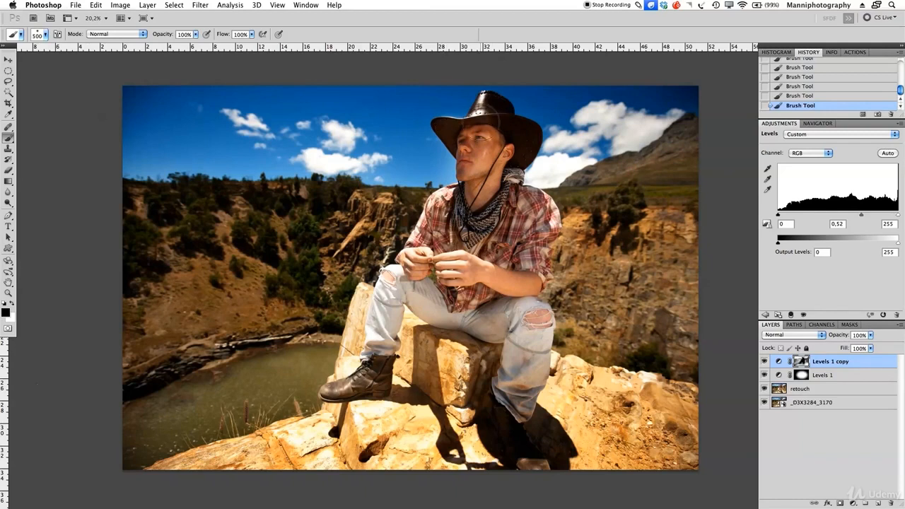
{"action": "key", "text": "bracketright"}
{"action": "key", "text": "bracketleft"}
{"action": "key", "text": "bracketleft"}
{"action": "key", "text": "bracketleft"}
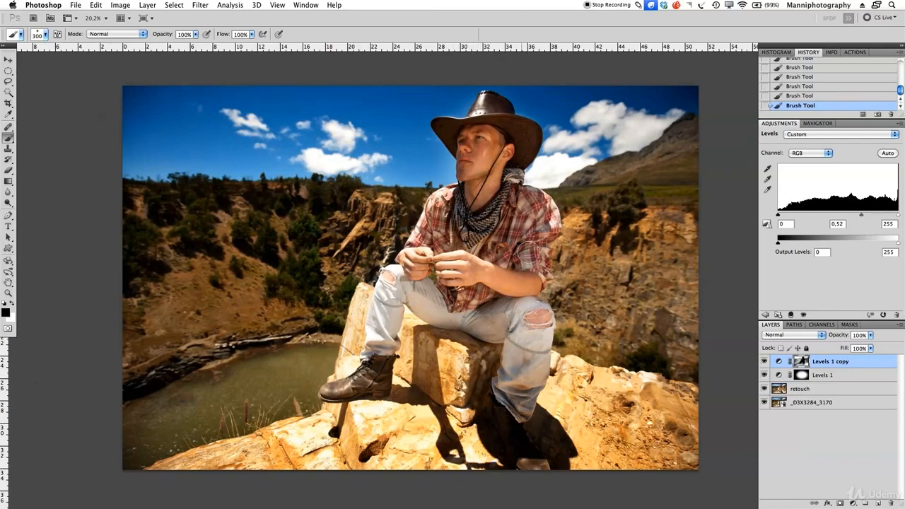
- Set the brush to white at 50% opacity with a size of 800
{"action": "key", "text": "bracketright"}
{"action": "key", "text": "bracketright"}
{"action": "key", "text": "bracketright"}
{"action": "key", "text": "bracketright"}
{"action": "key", "text": "bracketright"}
{"action": "key", "text": "x"}
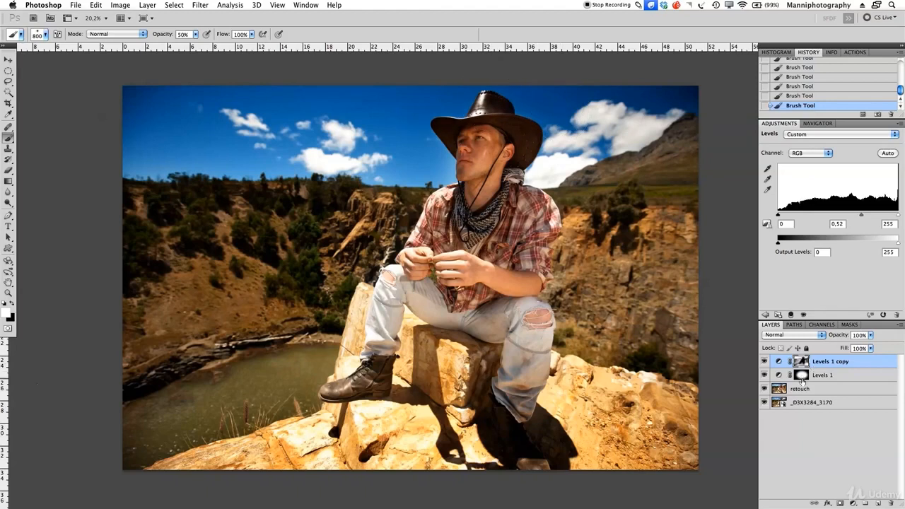
- Brighten the Levels 1 midtones to 1.41 and paint white on its mask over the man's legs and the rock below
{"action": "left_click", "coordinate": [823, 376]}
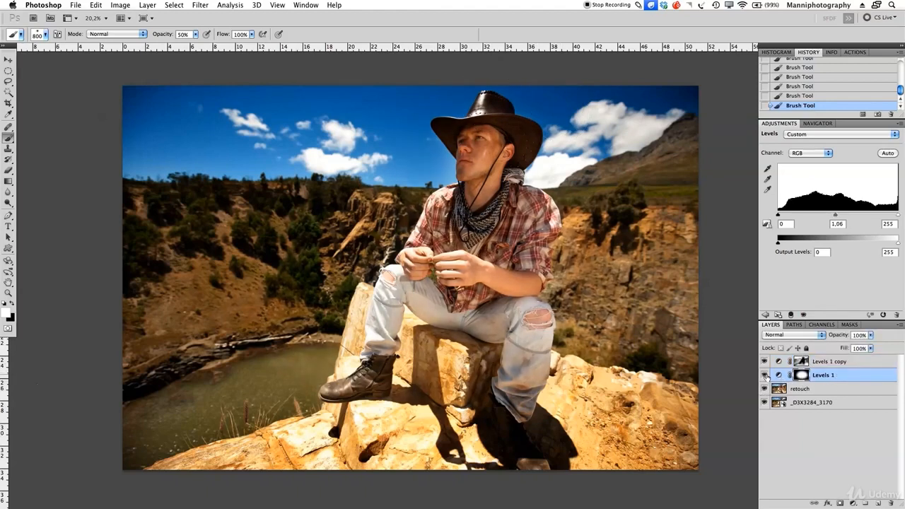
{"action": "left_click_drag", "start_coordinate": [844, 216], "coordinate": [824, 216]}
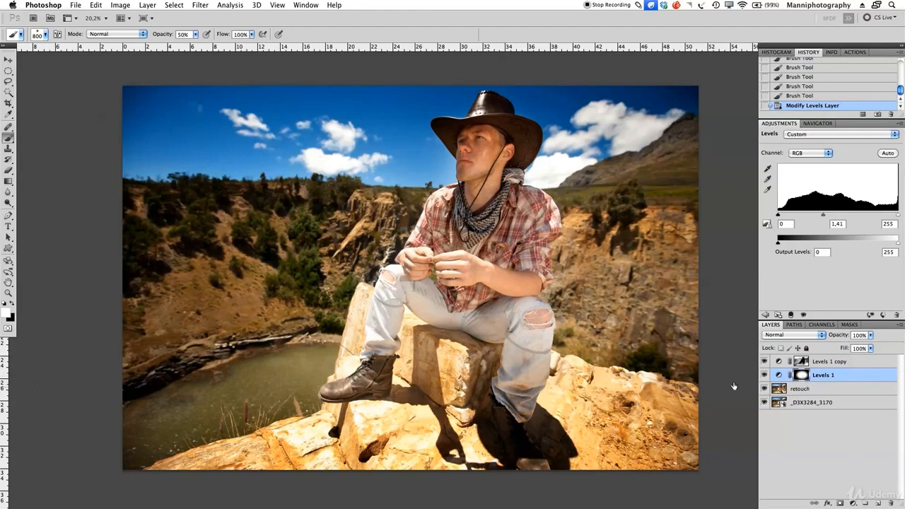
{"action": "left_click_drag", "start_coordinate": [456, 305], "coordinate": [463, 407]}
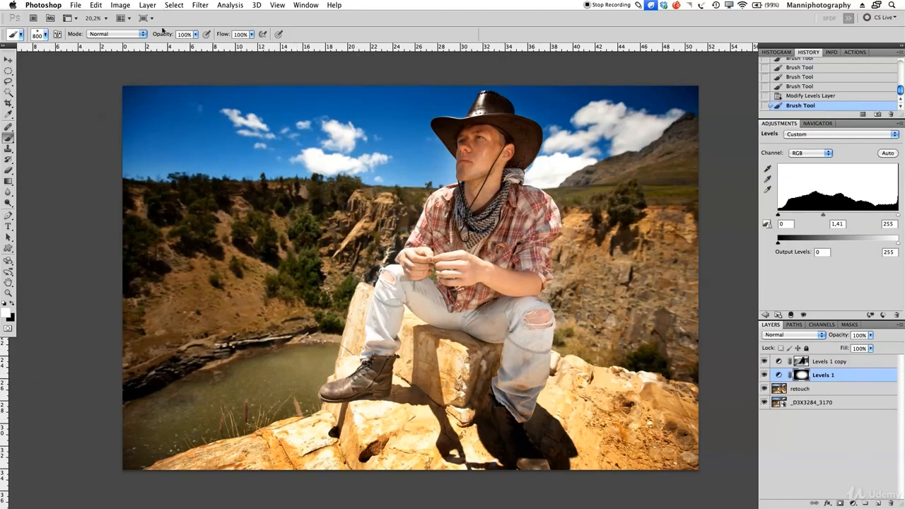
- Paint black at 100% opacity with a large brush on the Levels 1 mask over the surroundings and most of the man
{"action": "key", "text": "x"}
{"action": "key", "text": "bracketright"}
{"action": "key", "text": "bracketright"}
{"action": "key", "text": "bracketright"}
{"action": "key", "text": "bracketright"}
{"action": "key", "text": "bracketright"}
{"action": "key", "text": "bracketright"}
{"action": "key", "text": "bracketright"}
{"action": "left_click", "coordinate": [389, 353]}
{"action": "key", "text": "bracketright"}
{"action": "mouse_move", "coordinate": [354, 348]}
{"action": "left_mouse_down"}
{"action": "mouse_move", "coordinate": [330, 321]}
{"action": "mouse_move", "coordinate": [205, 323]}
{"action": "left_mouse_up"}
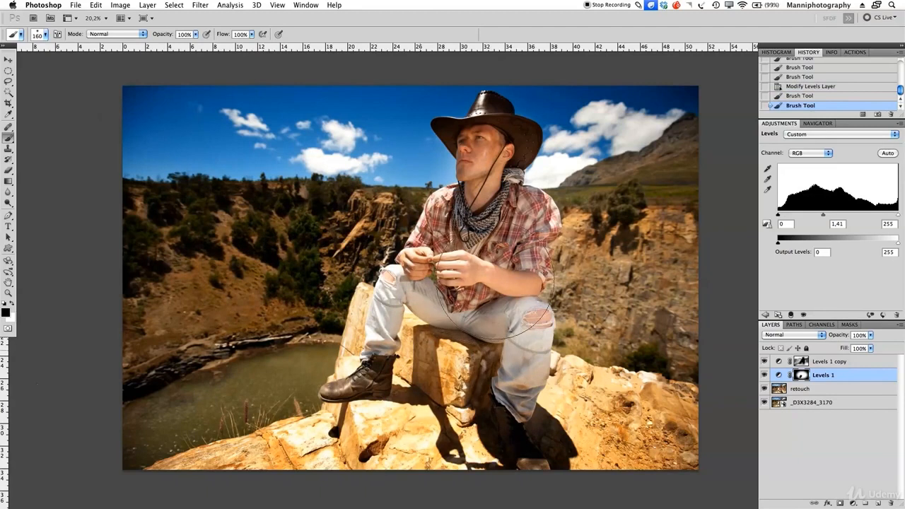
{"action": "mouse_move", "coordinate": [534, 265]}
{"action": "left_mouse_down"}
{"action": "mouse_move", "coordinate": [486, 330]}
{"action": "mouse_move", "coordinate": [494, 280]}
{"action": "left_mouse_up"}
{"action": "key", "text": "bracketleft"}
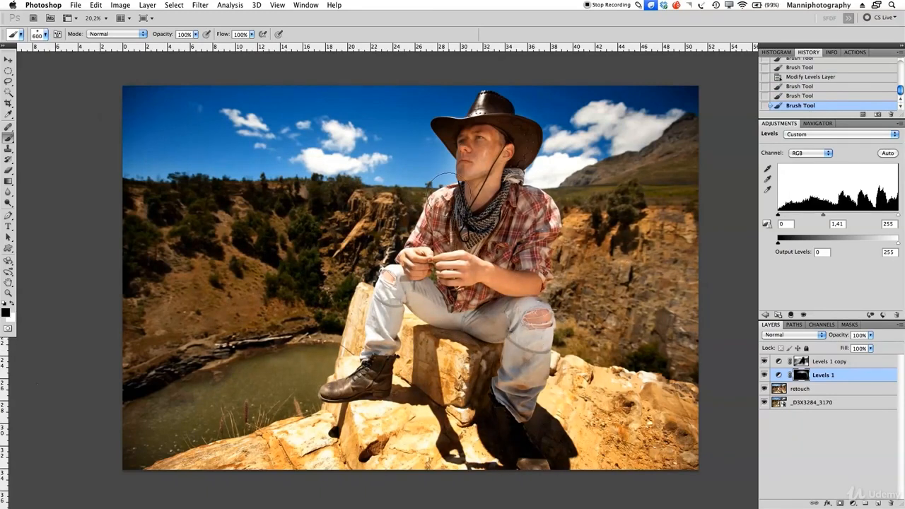
{"action": "left_click_drag", "start_coordinate": [536, 218], "coordinate": [527, 237]}
- Paint black at 50% opacity with a 500-size brush on the Levels 1 mask around the man's face and neck
{"action": "key", "text": "bracketleft"}
{"action": "left_click_drag", "start_coordinate": [172, 35], "coordinate": [163, 37]}
{"action": "key", "text": "bracketleft"}
{"action": "key", "text": "bracketleft"}
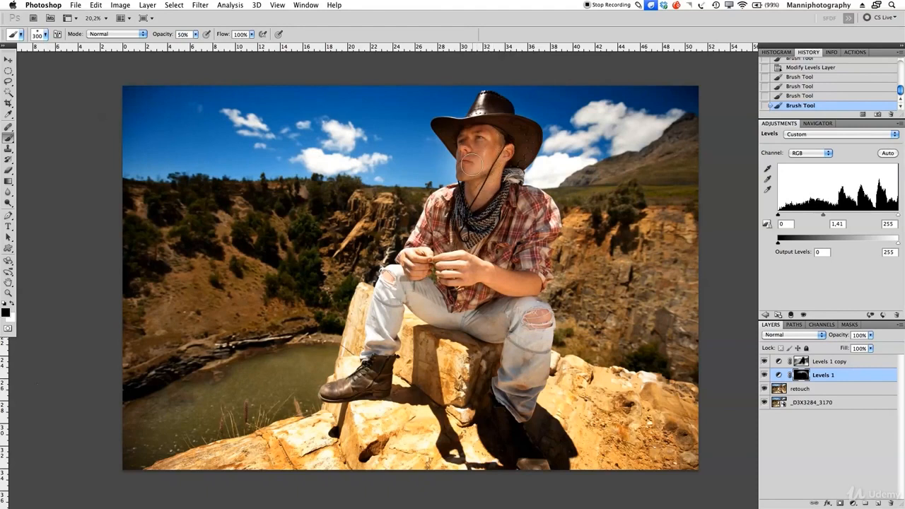
{"action": "key", "text": "bracketright"}
{"action": "key", "text": "bracketright"}
{"action": "left_click_drag", "start_coordinate": [504, 160], "coordinate": [510, 166]}
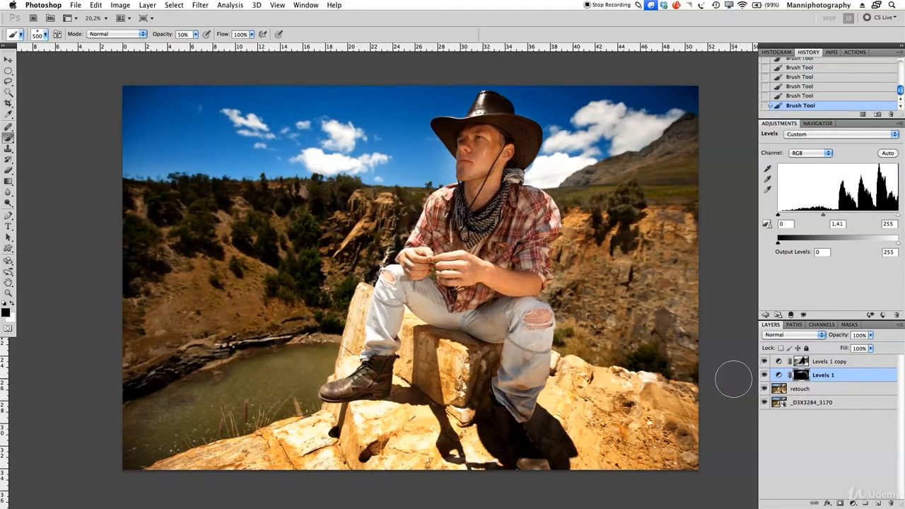
- Group the Levels 1 and Levels 1 copy layers and name the group Vin
{"action": "left_click", "coordinate": [839, 363], "text": "shift"}
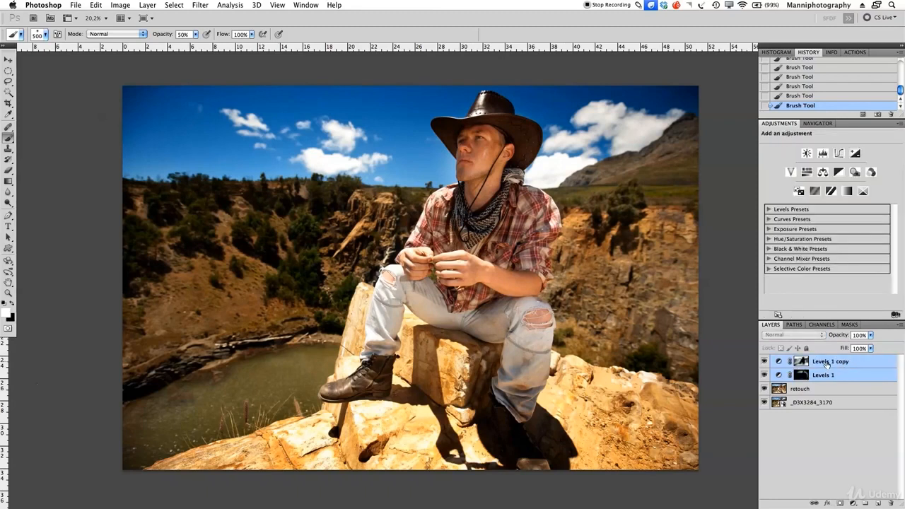
{"action": "key", "text": "super+g"}
{"action": "double_click", "coordinate": [804, 359]}
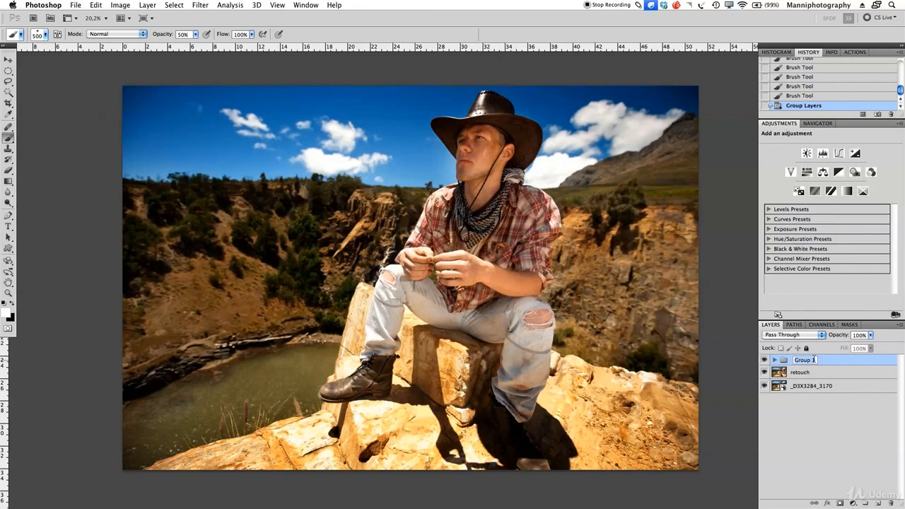
{"action": "type", "text": "Vin"}
{"action": "key", "text": "Return"}
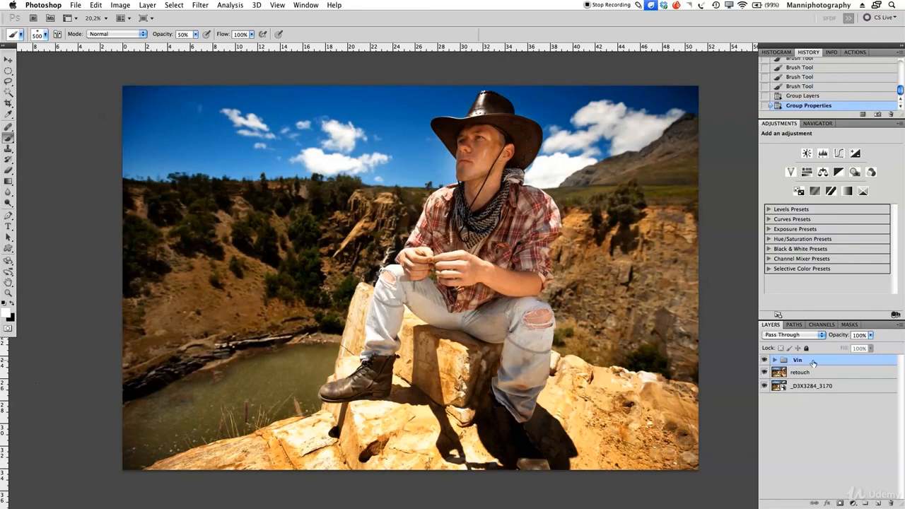
- Compare the photo with and without the Vin group at a reduced zoom of 7.07%
{"action": "left_click", "coordinate": [818, 124]}
{"action": "left_click_drag", "start_coordinate": [862, 314], "coordinate": [859, 314]}
{"action": "left_click", "coordinate": [764, 358]}
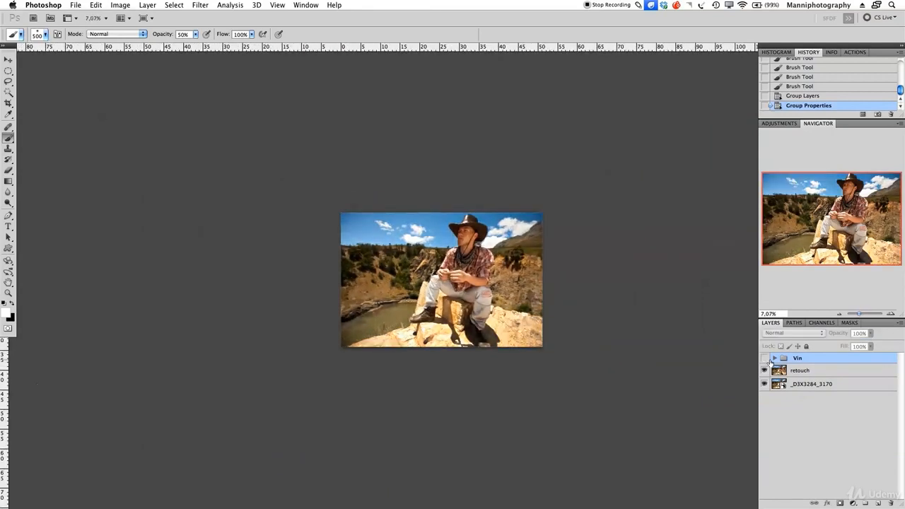
{"action": "left_click", "coordinate": [764, 358]}
{"action": "left_click", "coordinate": [765, 359]}
{"action": "left_click", "coordinate": [764, 358]}
{"action": "left_click", "coordinate": [764, 359]}
{"action": "left_click", "coordinate": [763, 359]}
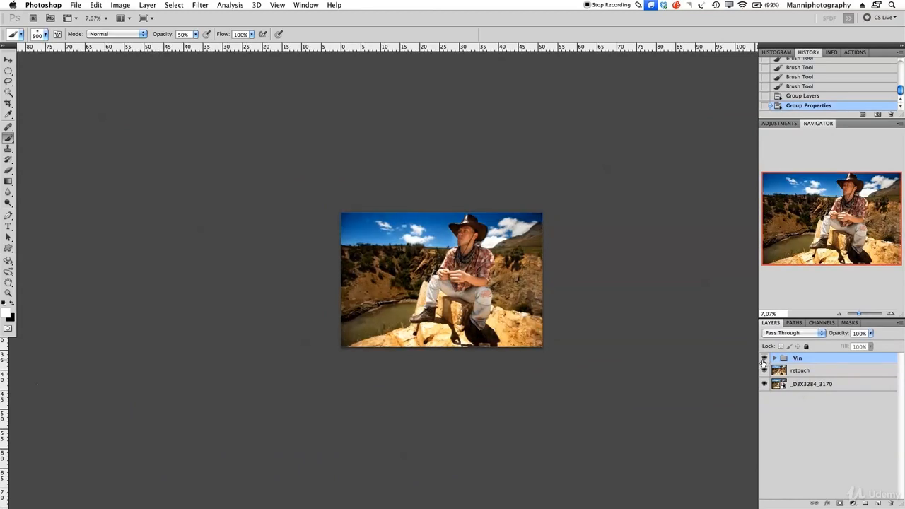
{"action": "left_click_drag", "start_coordinate": [860, 314], "coordinate": [862, 314]}
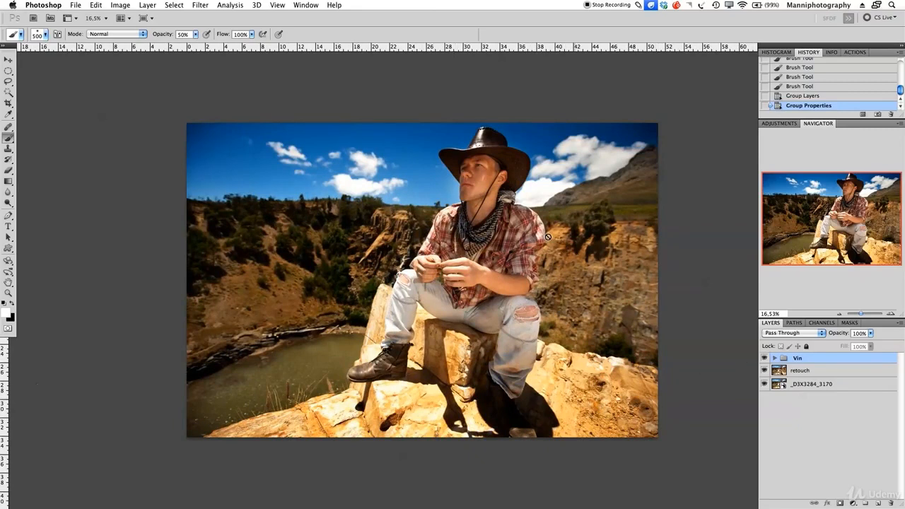
- Add a Hue/Saturation adjustment layer with the saturation lowered to -10
{"action": "left_click", "coordinate": [781, 124]}
{"action": "left_click", "coordinate": [808, 173]}
{"action": "left_click_drag", "start_coordinate": [831, 204], "coordinate": [823, 204]}
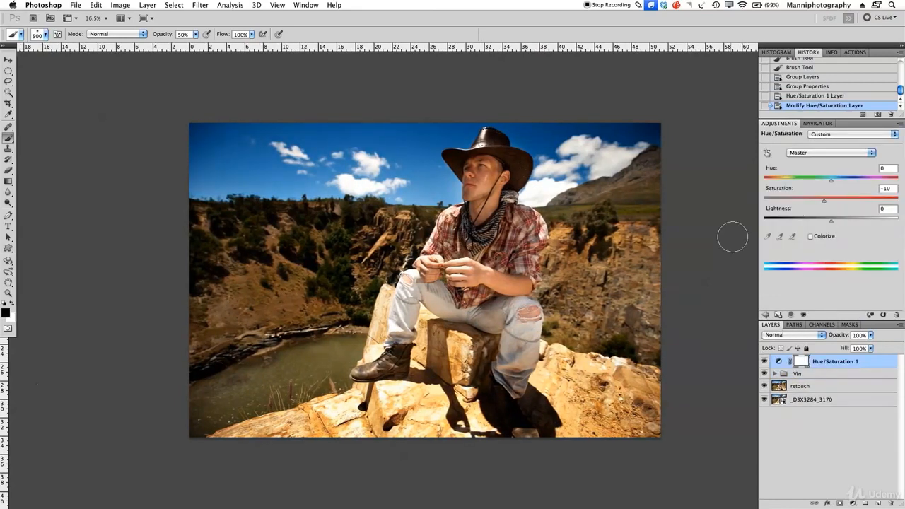
- Hide the Hue/Saturation 1 layer and compare the photo with and without the Vin group
{"action": "left_click", "coordinate": [764, 361]}
{"action": "left_click", "coordinate": [764, 374]}
{"action": "left_click", "coordinate": [764, 374]}
{"action": "left_click", "coordinate": [764, 374]}
{"action": "left_click", "coordinate": [764, 374]}
- Expand the Vin group and try darkening the midtones of the Levels 1 copy layer
{"action": "left_click", "coordinate": [774, 373]}
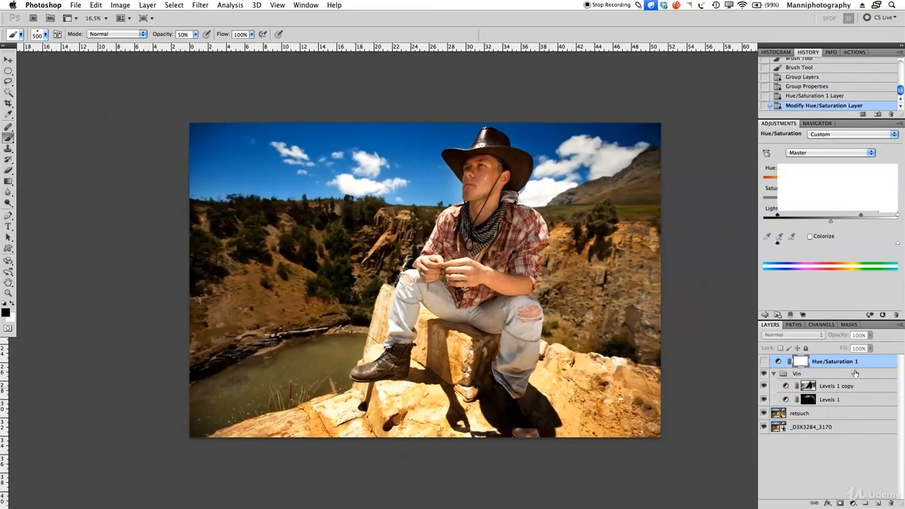
{"action": "left_click", "coordinate": [849, 386]}
{"action": "left_click_drag", "start_coordinate": [861, 217], "coordinate": [865, 217]}
{"action": "key", "text": "super+z"}
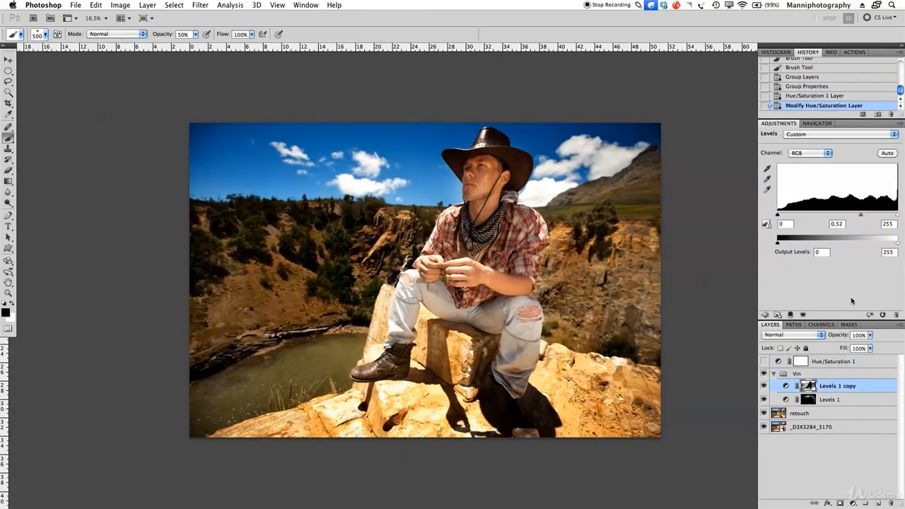
- Exaggerate the Levels 1 copy midtones to 0.17 while inspecting the sky up close, and settle them at 0.27
{"action": "key", "text": "z"}
{"action": "mouse_move", "coordinate": [269, 163]}
{"action": "left_mouse_down"}
{"action": "mouse_move", "coordinate": [319, 170]}
{"action": "mouse_move", "coordinate": [297, 172]}
{"action": "mouse_move", "coordinate": [473, 314]}
{"action": "mouse_move", "coordinate": [361, 297]}
{"action": "mouse_move", "coordinate": [370, 295]}
{"action": "mouse_move", "coordinate": [244, 245]}
{"action": "left_mouse_up"}
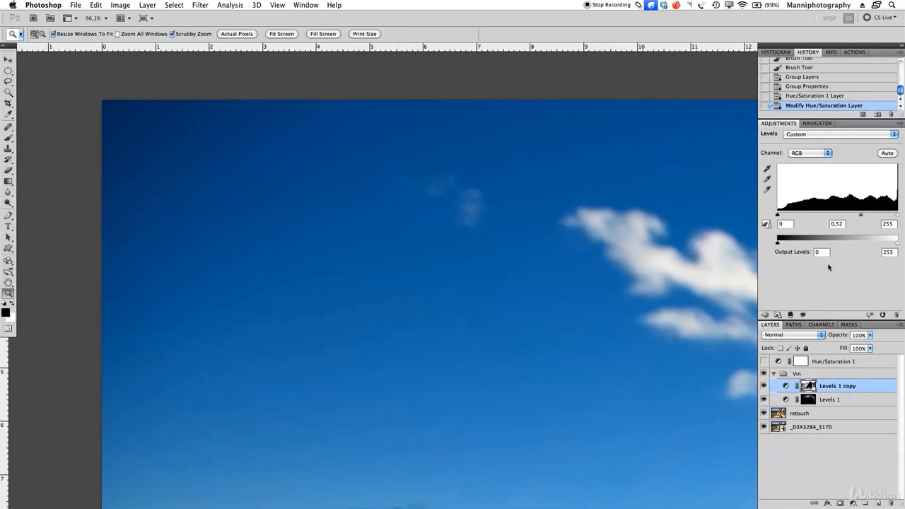
{"action": "left_click_drag", "start_coordinate": [882, 216], "coordinate": [884, 217]}
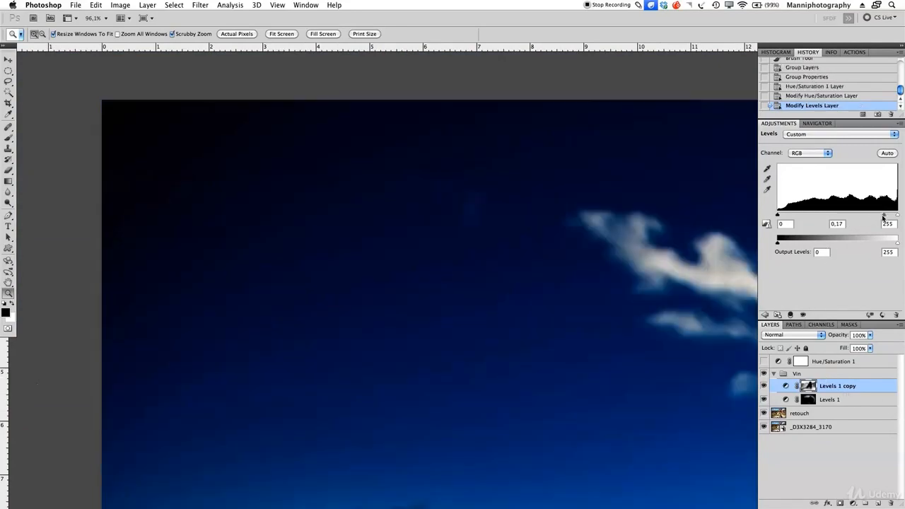
{"action": "left_click_drag", "start_coordinate": [452, 280], "coordinate": [400, 252]}
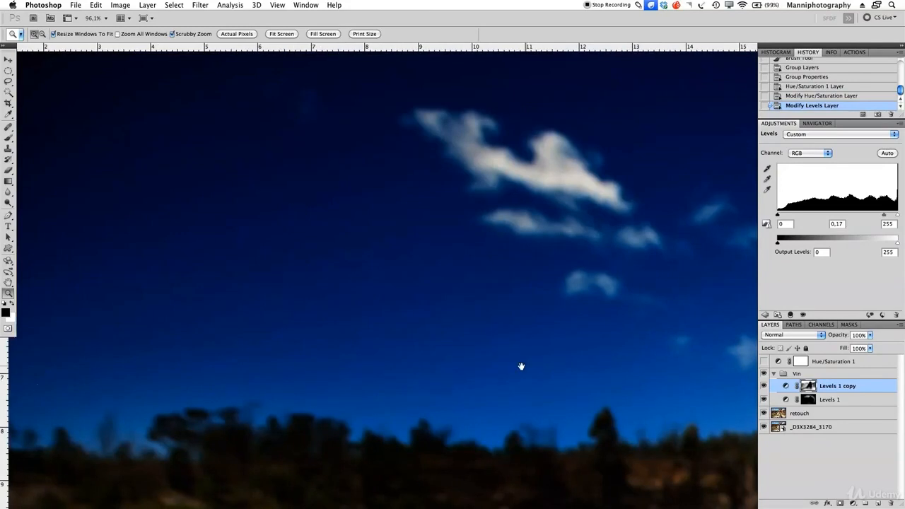
{"action": "left_click_drag", "start_coordinate": [522, 366], "coordinate": [434, 327]}
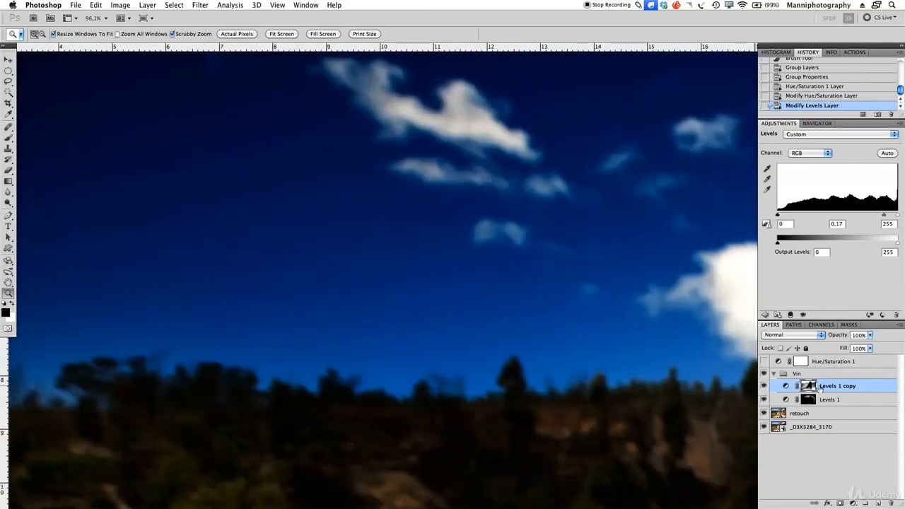
{"action": "left_click_drag", "start_coordinate": [884, 216], "coordinate": [877, 221]}
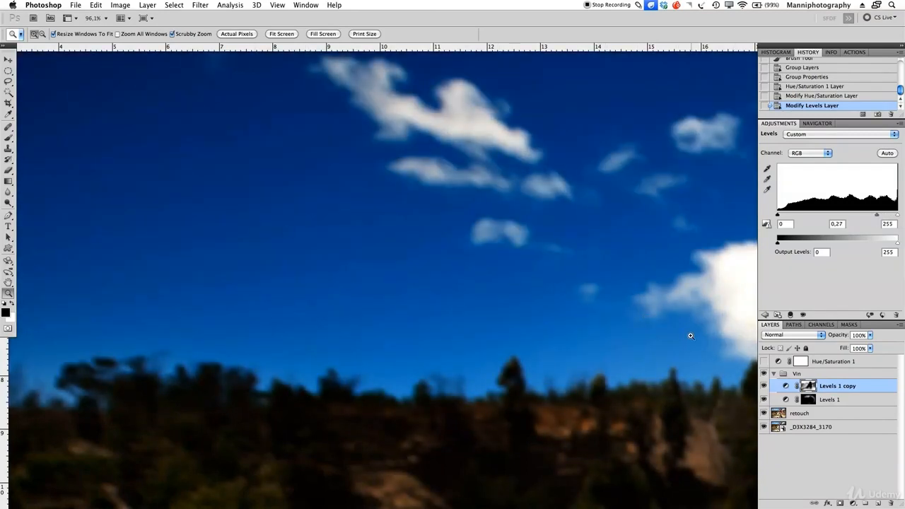
- Apply the Add Noise filter to the Levels 1 copy mask with an amount of 3% and uniform distribution
{"action": "key", "text": "x"}
{"action": "left_click", "coordinate": [195, 4]}
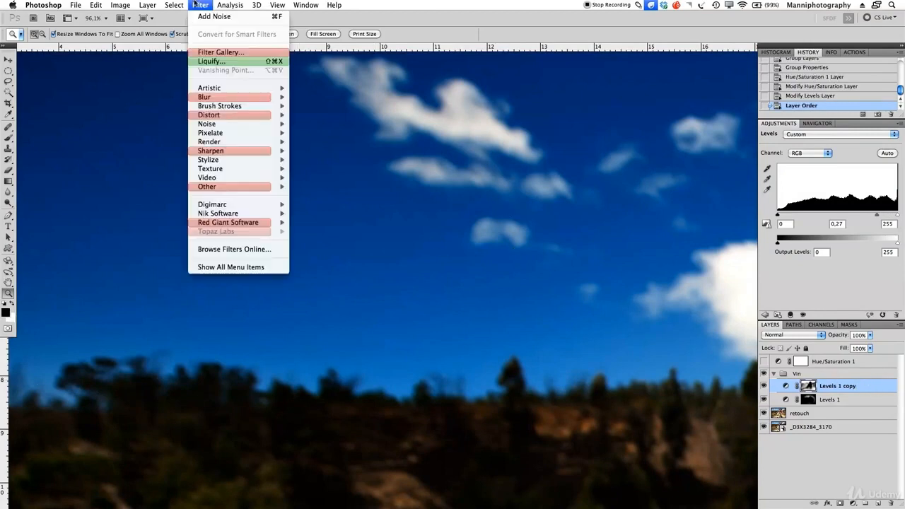
{"action": "mouse_move", "coordinate": [212, 124]}
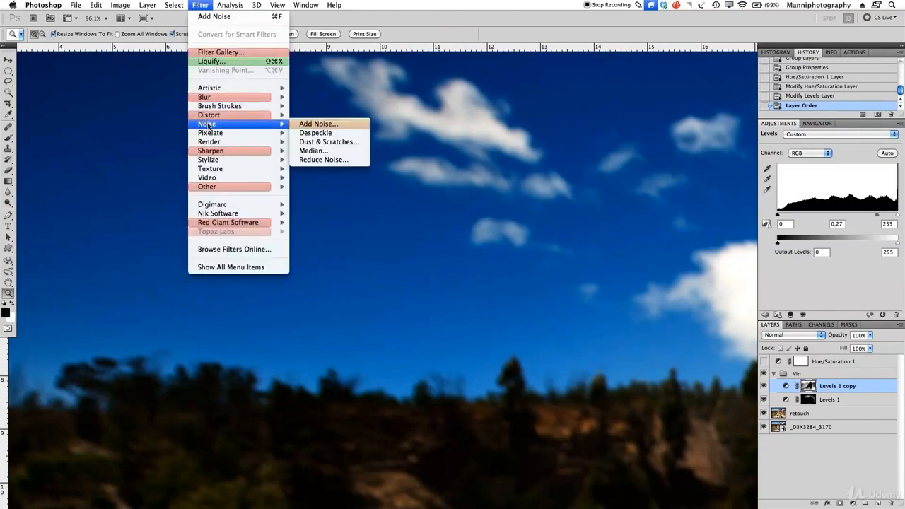
{"action": "left_click", "coordinate": [315, 128]}
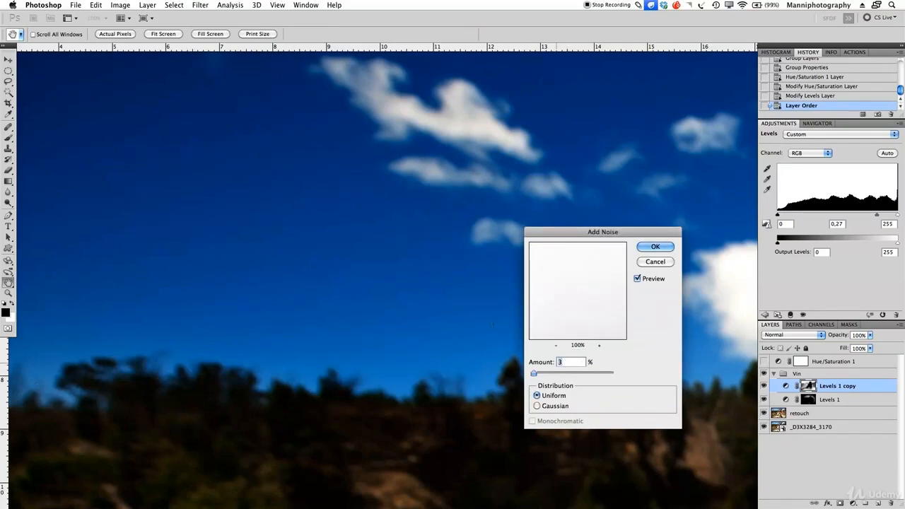
{"action": "left_click", "coordinate": [655, 262]}
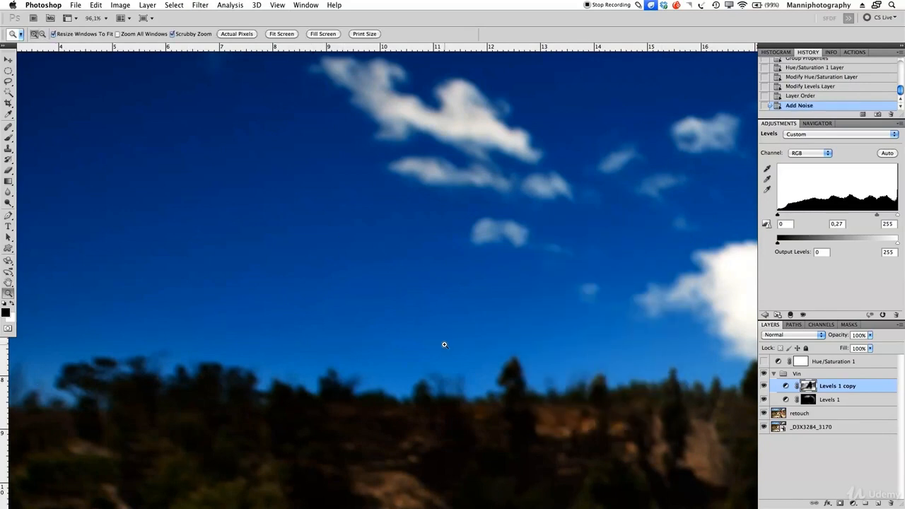
{"action": "key", "text": "super+0"}
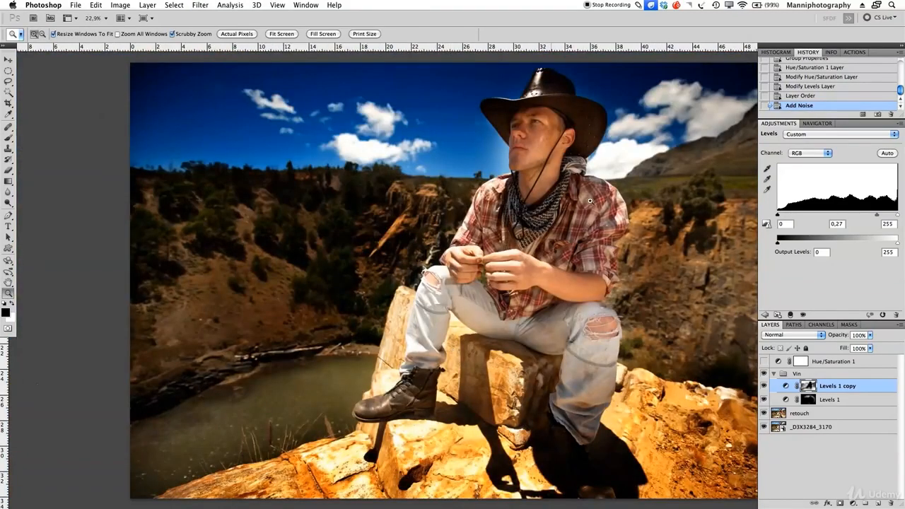